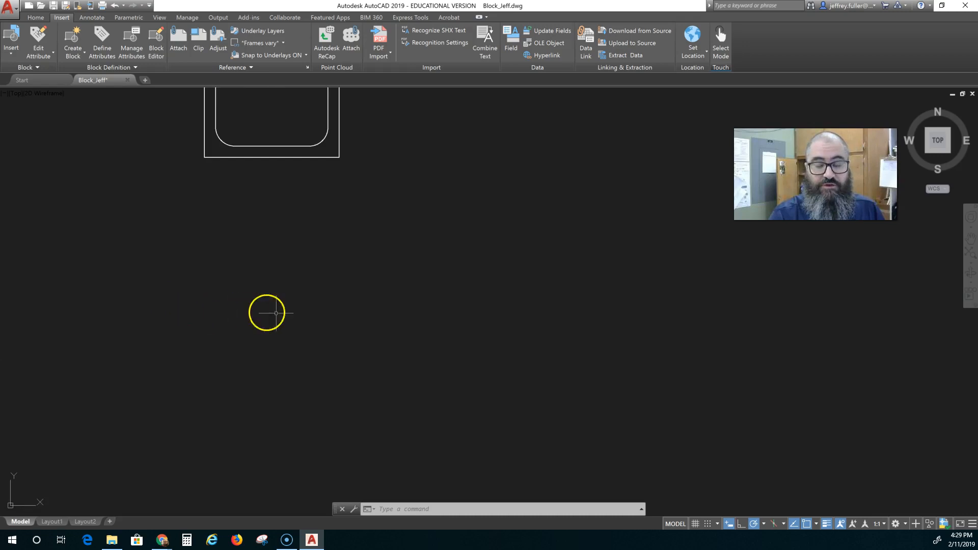
Step: Draw a center-based ellipse beside the bathtub with a 7.5" horizontal half-axis and a slightly shorter vertical half-axis placed freehand
{"action": "middle_click_drag", "start_coordinate": [301, 313], "coordinate": [197, 286]}
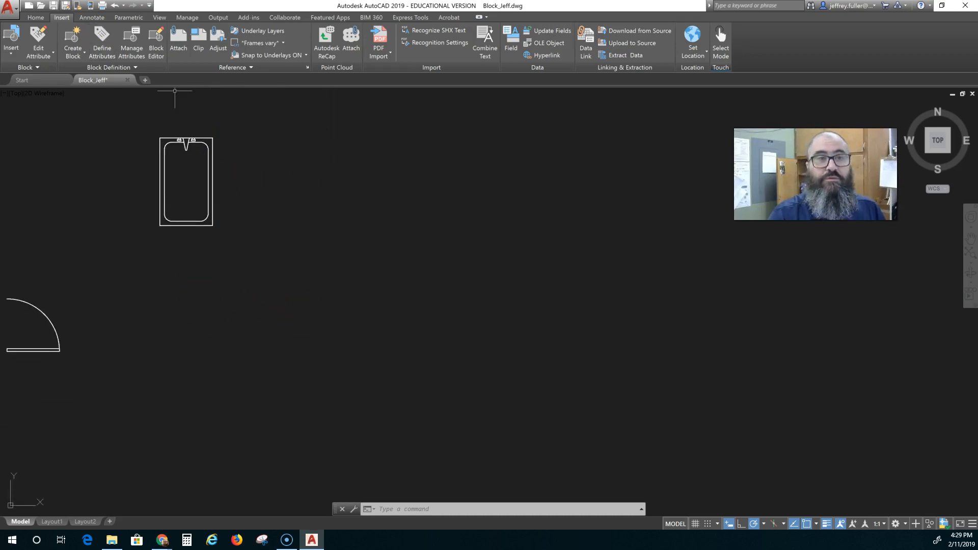
{"action": "left_click", "coordinate": [37, 18]}
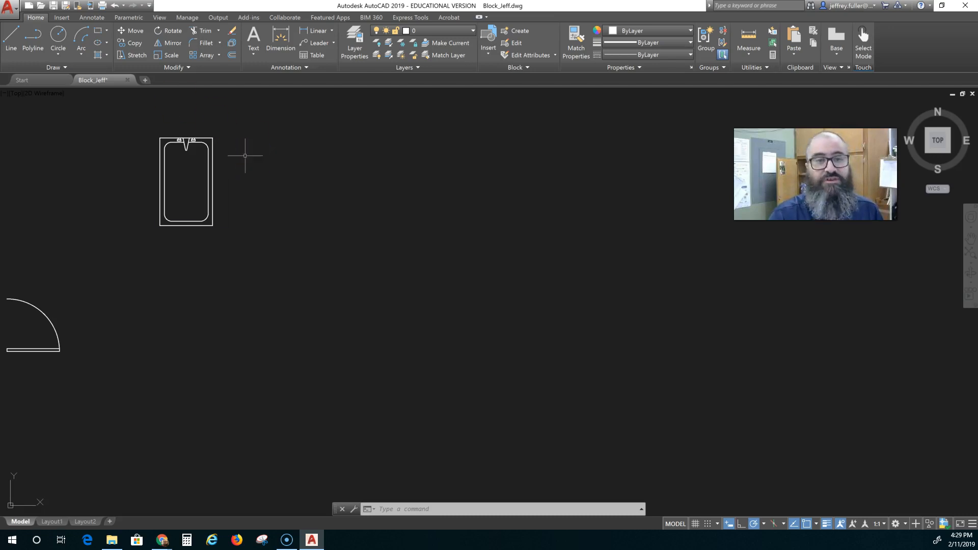
{"action": "left_click", "coordinate": [99, 43]}
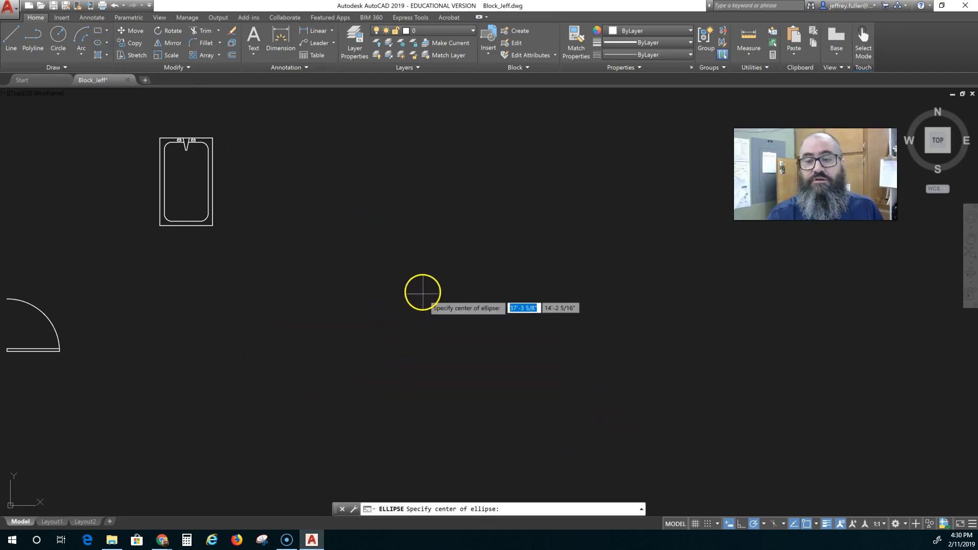
{"action": "left_click", "coordinate": [307, 266]}
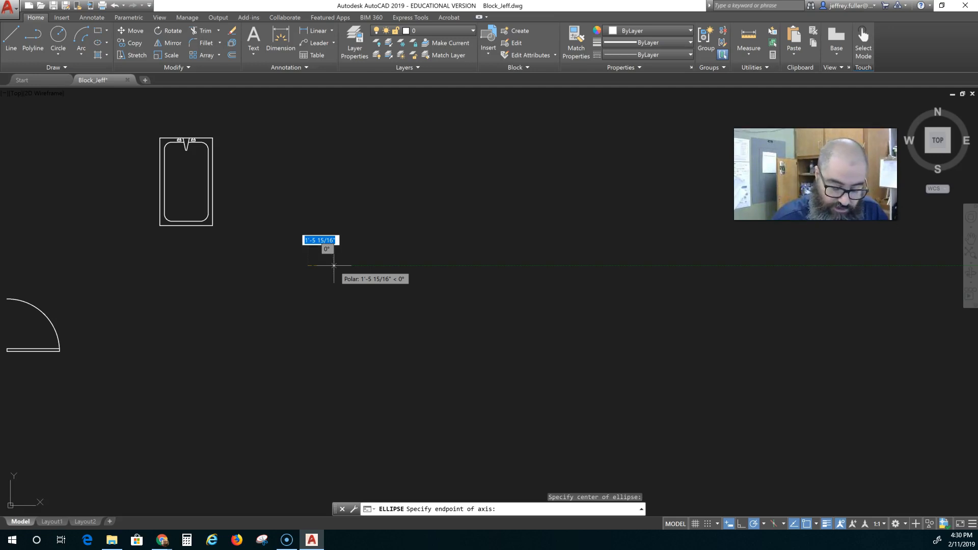
{"action": "type", "text": "7."}
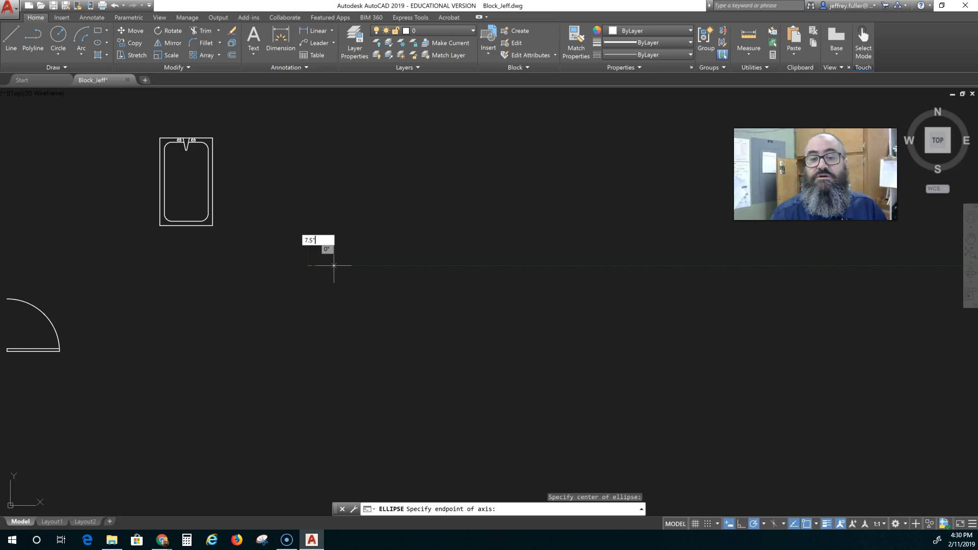
{"action": "type", "text": "5\""}
{"action": "key", "text": "Return"}
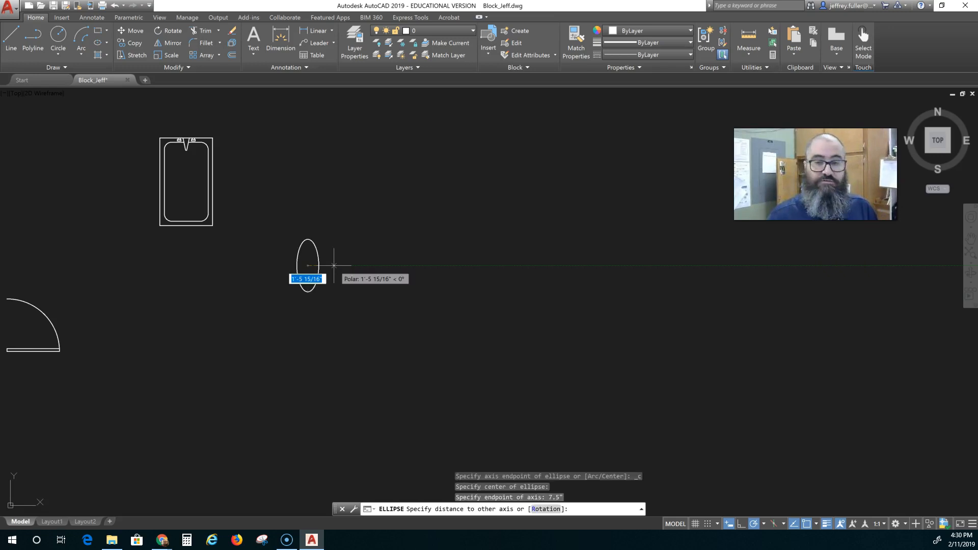
{"action": "scroll", "coordinate": [333, 265], "scroll_direction": "up", "scroll_amount": 4}
{"action": "scroll", "coordinate": [321, 266], "scroll_direction": "down", "scroll_amount": 2}
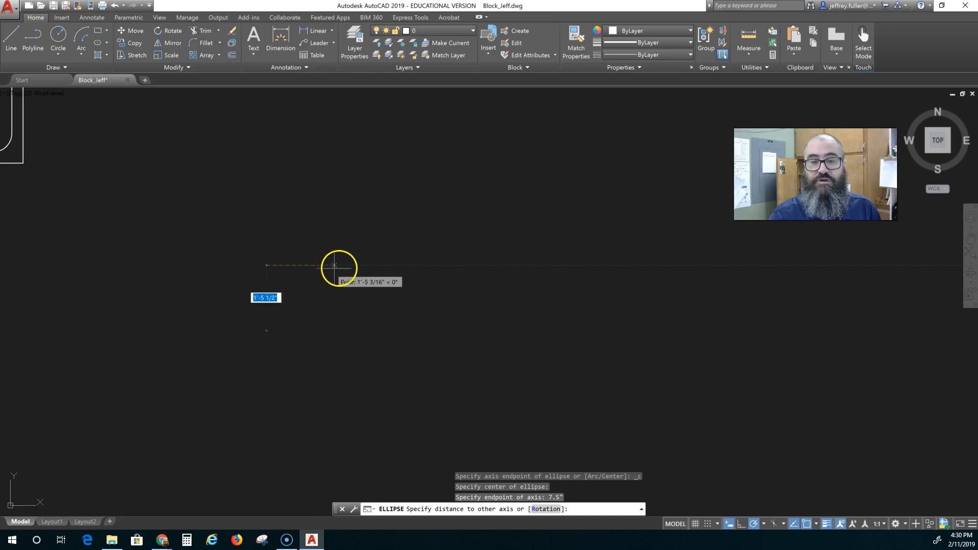
{"action": "left_click", "coordinate": [291, 265]}
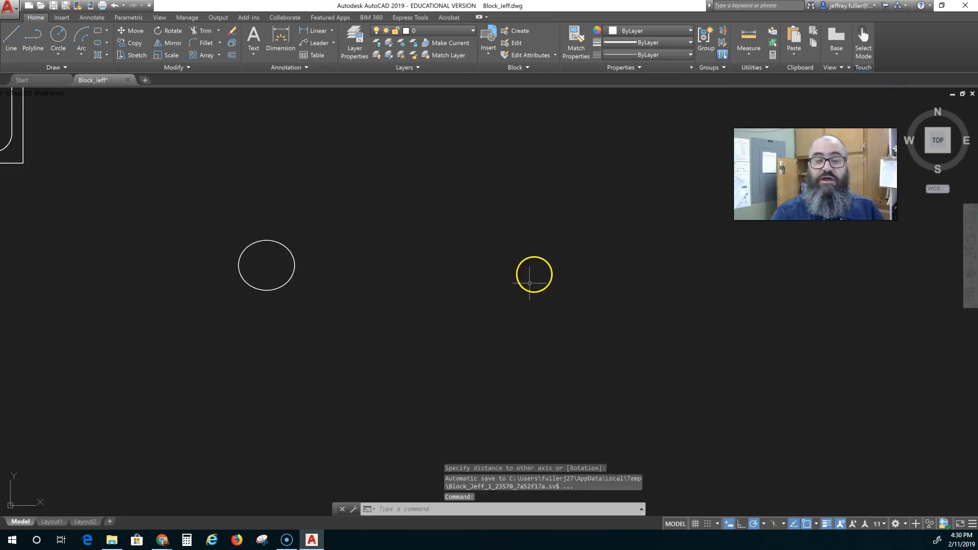
Step: Stretch the ellipse's upper quadrant point straight down so its vertical half-axis is 5"
{"action": "scroll", "coordinate": [374, 304], "scroll_direction": "up", "scroll_amount": 2}
{"action": "middle_click_drag", "start_coordinate": [360, 307], "coordinate": [511, 323]}
{"action": "scroll", "coordinate": [381, 326], "scroll_direction": "up", "scroll_amount": 2}
{"action": "middle_click_drag", "start_coordinate": [382, 328], "coordinate": [413, 380]}
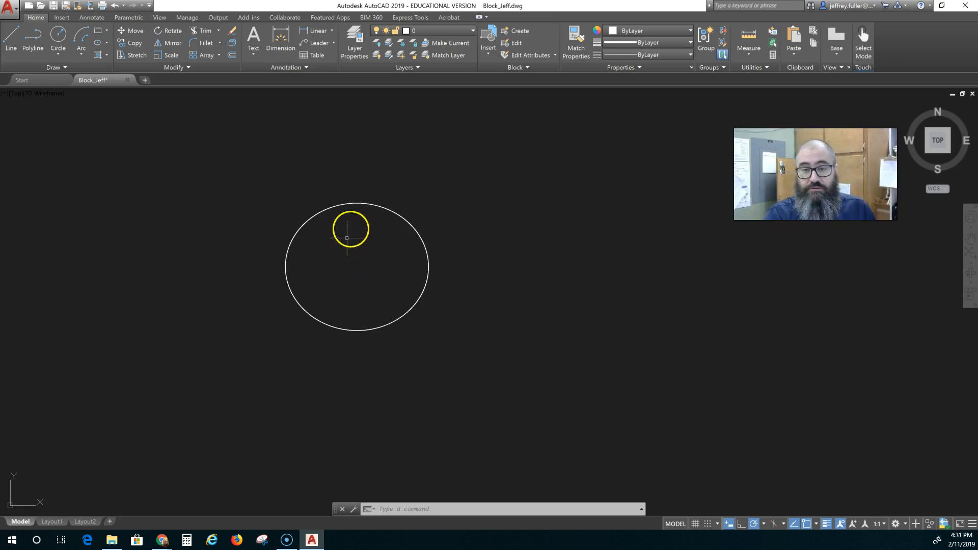
{"action": "left_click", "coordinate": [357, 205]}
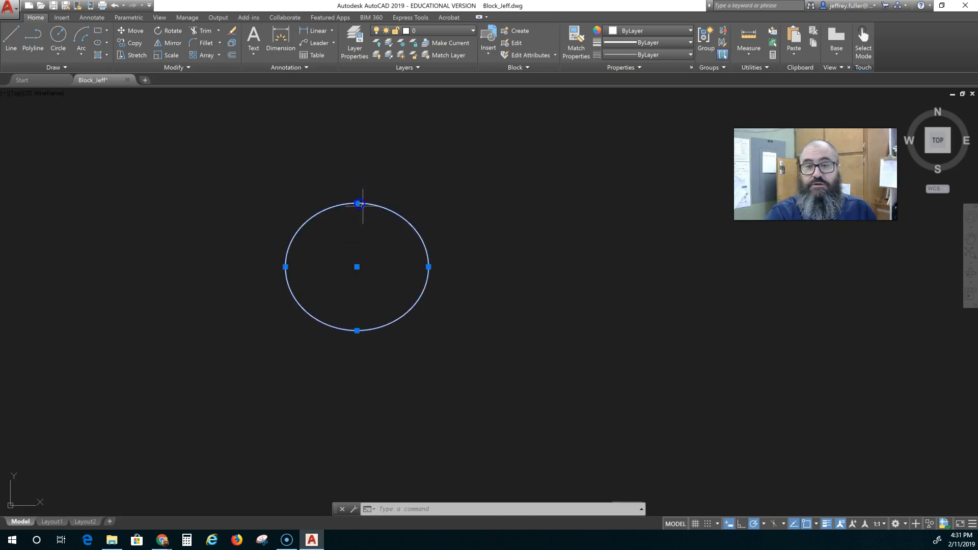
{"action": "left_click", "coordinate": [357, 203]}
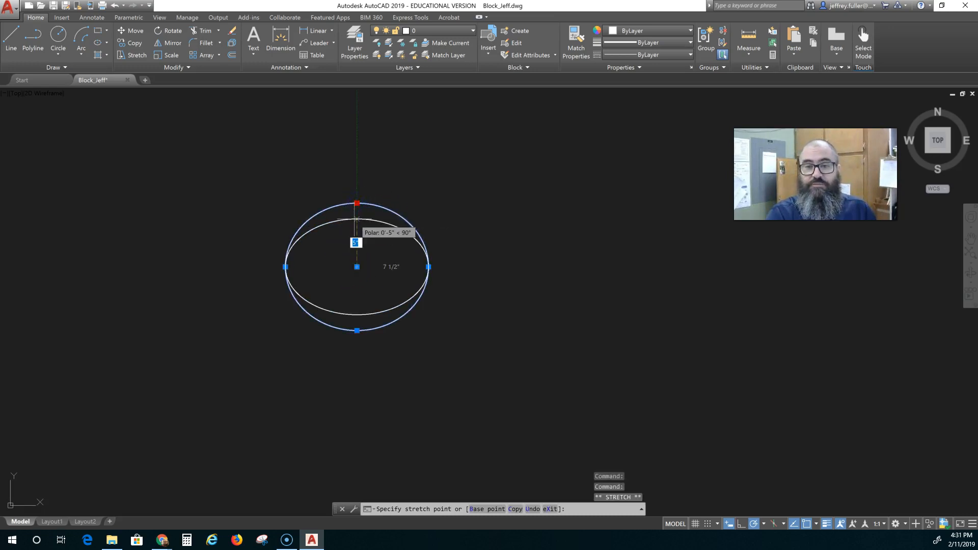
{"action": "left_click", "coordinate": [357, 219]}
{"action": "key", "text": "Escape"}
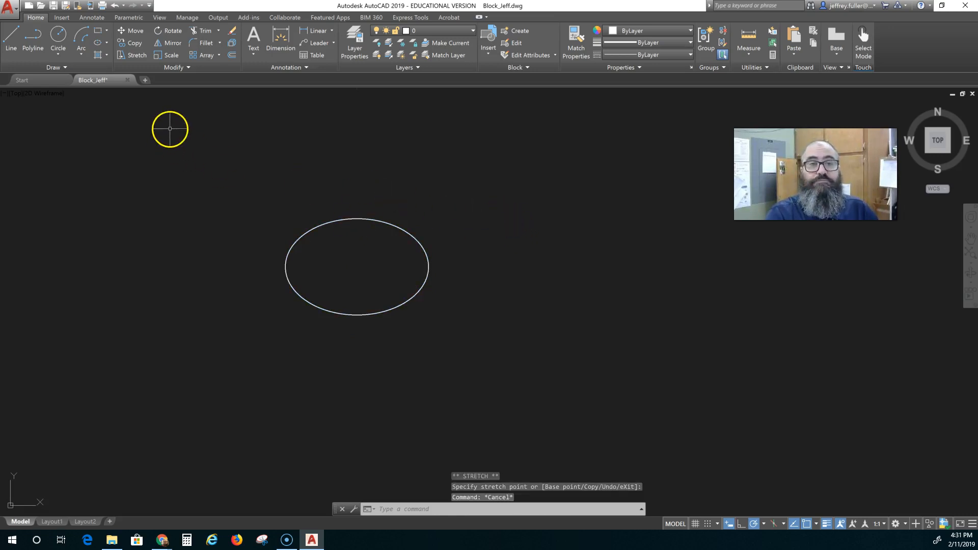
Step: Offset the ellipse 1" to the inside
{"action": "left_click", "coordinate": [233, 56]}
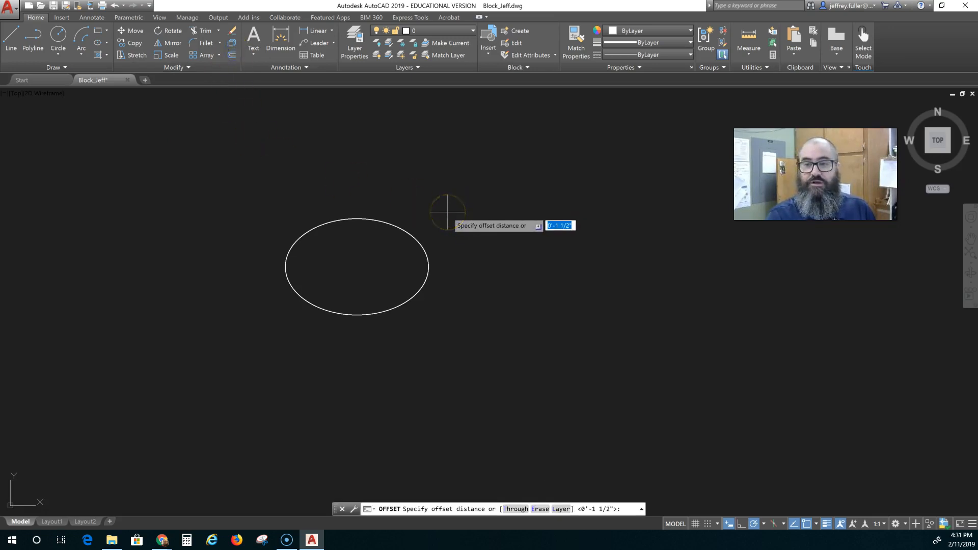
{"action": "type", "text": "1"}
{"action": "key", "text": "Return"}
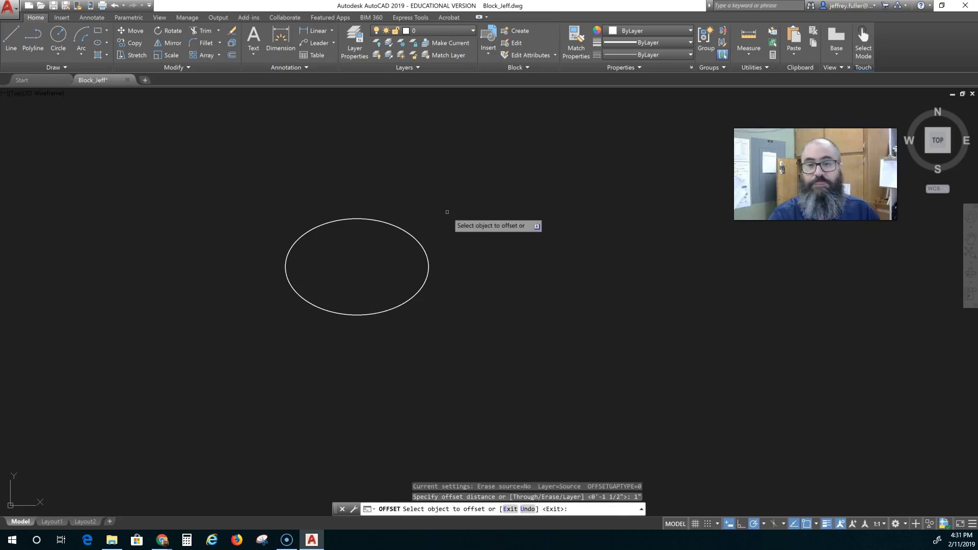
{"action": "left_click", "coordinate": [405, 230]}
{"action": "left_click", "coordinate": [393, 236]}
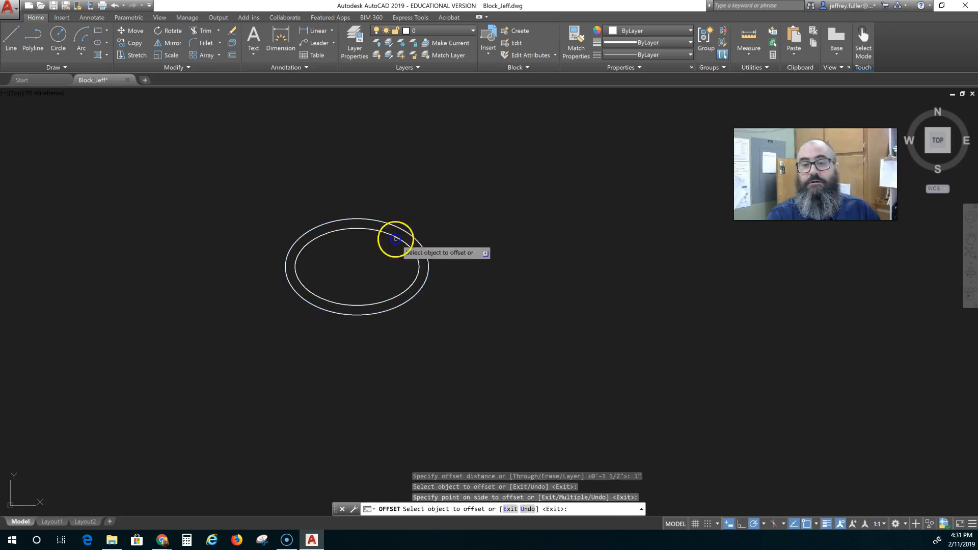
{"action": "key", "text": "Escape"}
Step: Draw a line about 6 3/4" long from below the ellipses up to their center, continuing back down to a point about 1/2" right of the start
{"action": "scroll", "coordinate": [285, 334], "scroll_direction": "up", "scroll_amount": 3}
{"action": "middle_click_drag", "start_coordinate": [323, 336], "coordinate": [231, 406]}
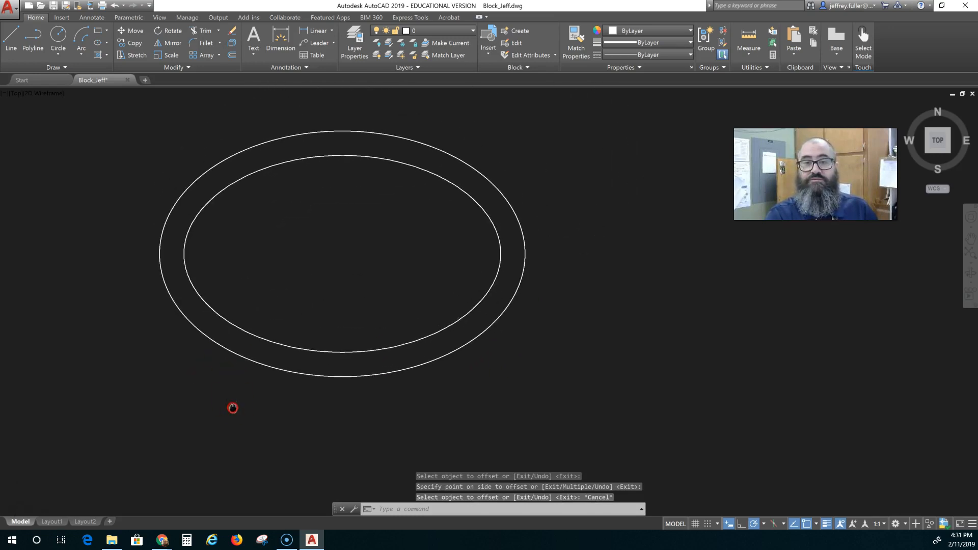
{"action": "scroll", "coordinate": [434, 321], "scroll_direction": "down", "scroll_amount": 3}
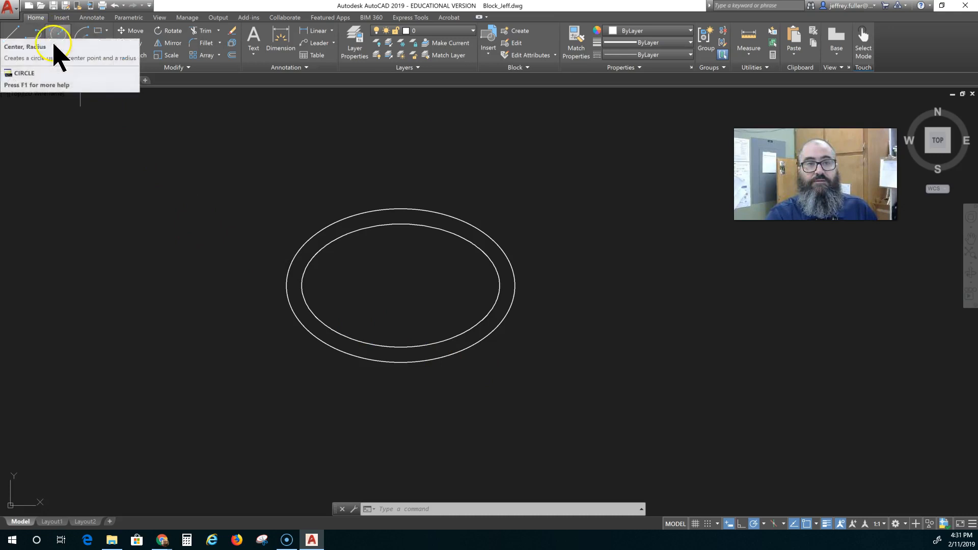
{"action": "left_click", "coordinate": [12, 34]}
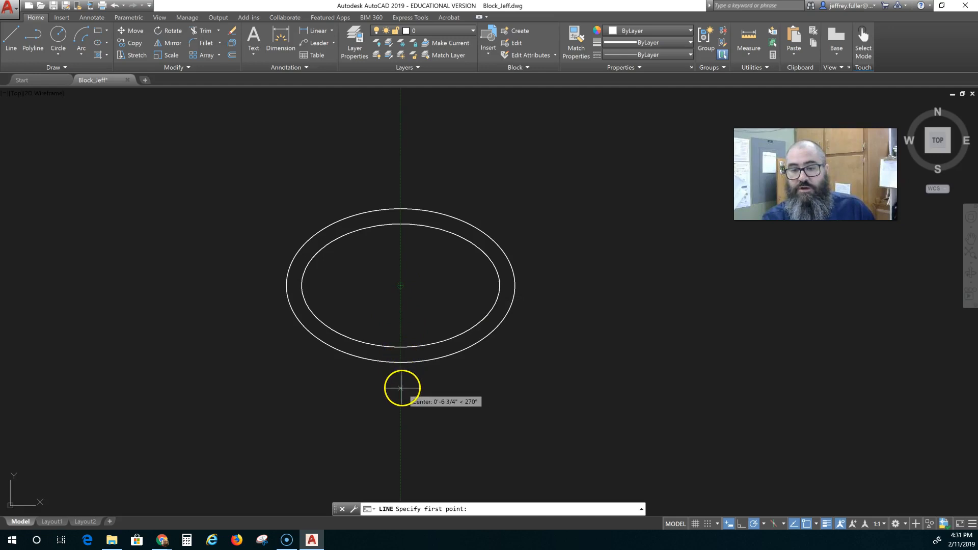
{"action": "left_click", "coordinate": [401, 388]}
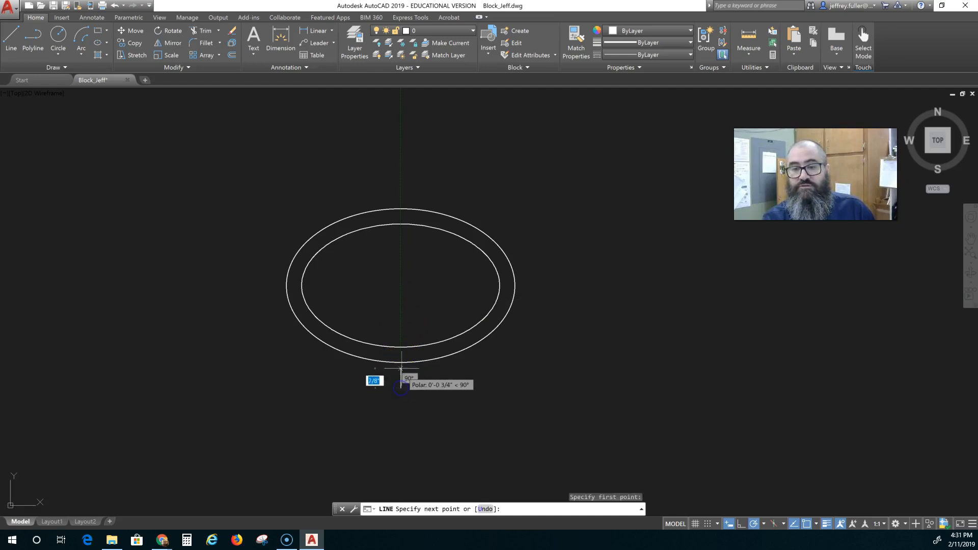
{"action": "left_click", "coordinate": [401, 286]}
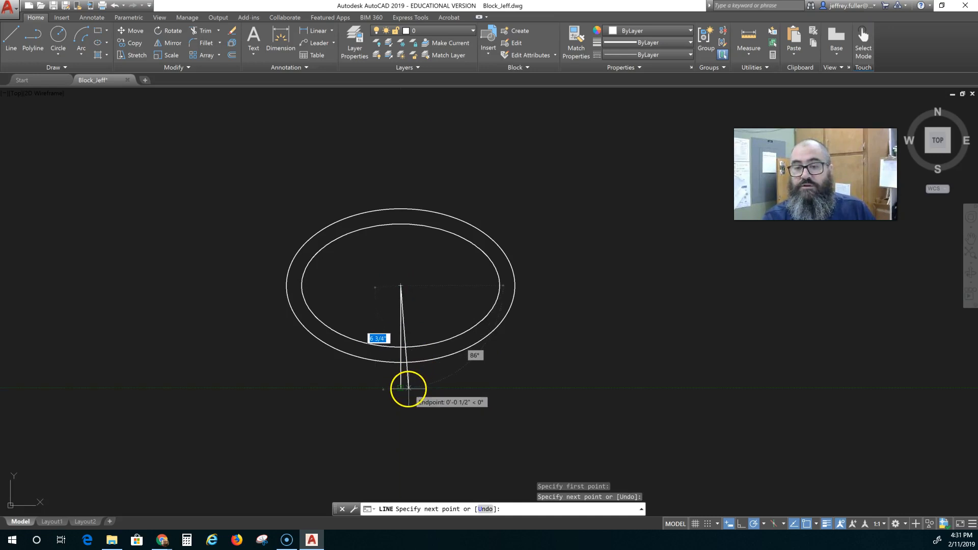
{"action": "left_click", "coordinate": [412, 388]}
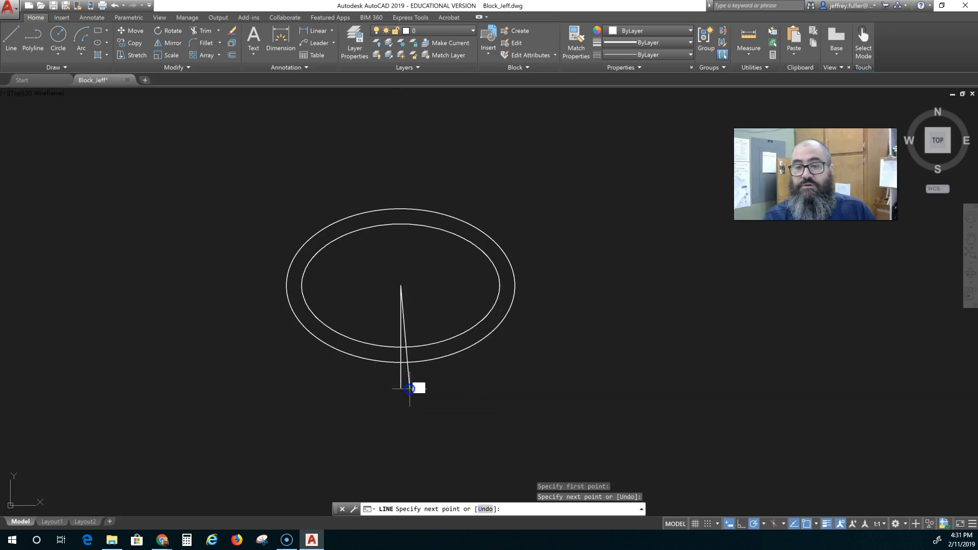
{"action": "key", "text": "Escape"}
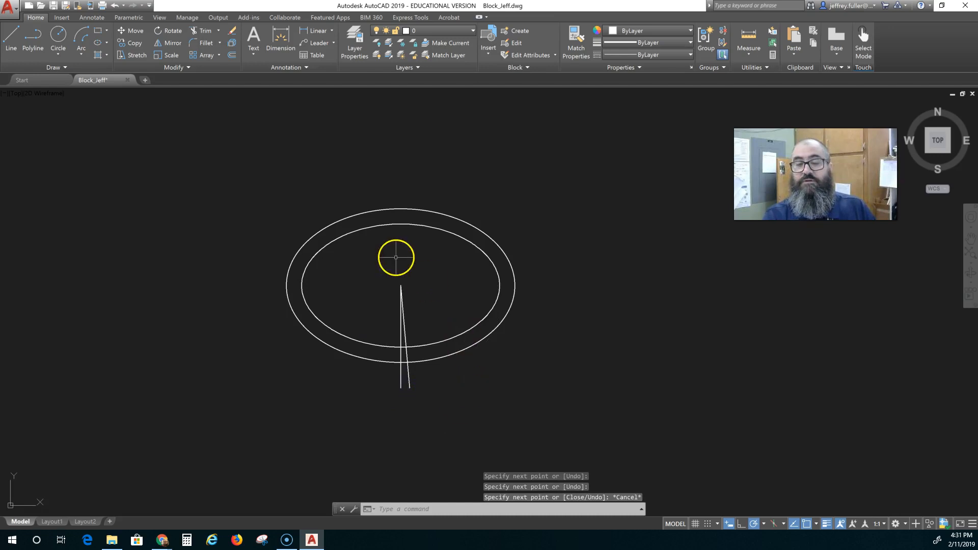
Step: Mirror the slanted line across the vertical line, keeping the original, and delete the vertical line
{"action": "left_click", "coordinate": [167, 43]}
{"action": "scroll", "coordinate": [294, 404], "scroll_direction": "up", "scroll_amount": 2}
{"action": "left_click", "coordinate": [473, 325]}
{"action": "right_click", "coordinate": [495, 328]}
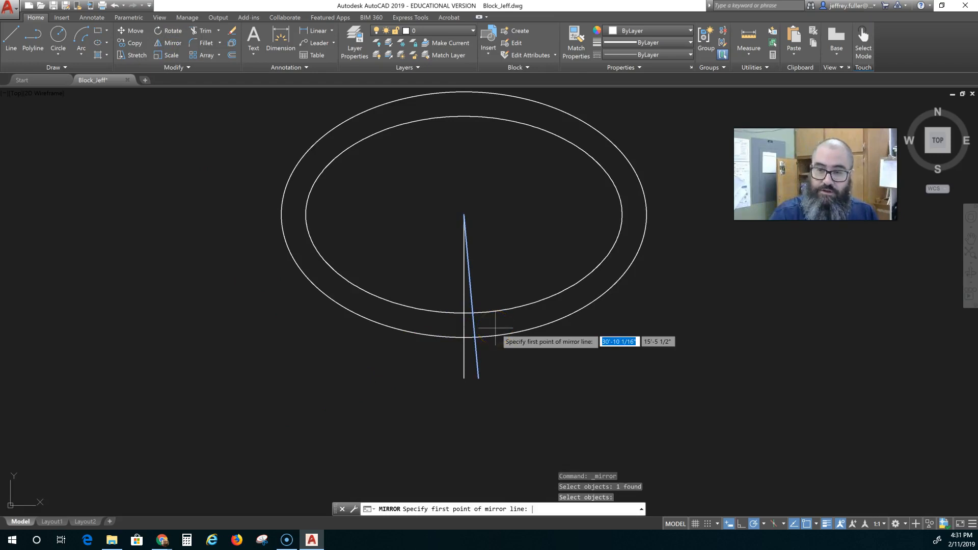
{"action": "left_click", "coordinate": [464, 376]}
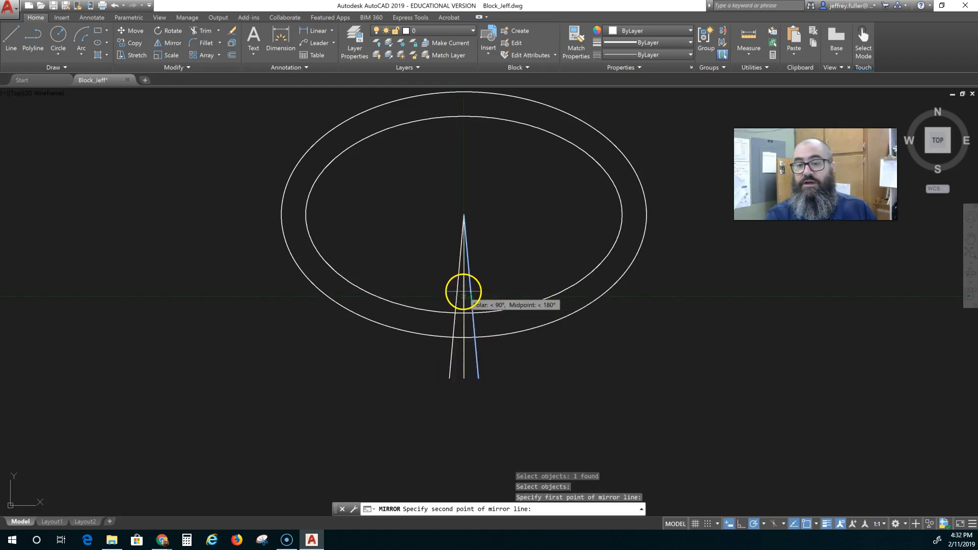
{"action": "left_click", "coordinate": [464, 298]}
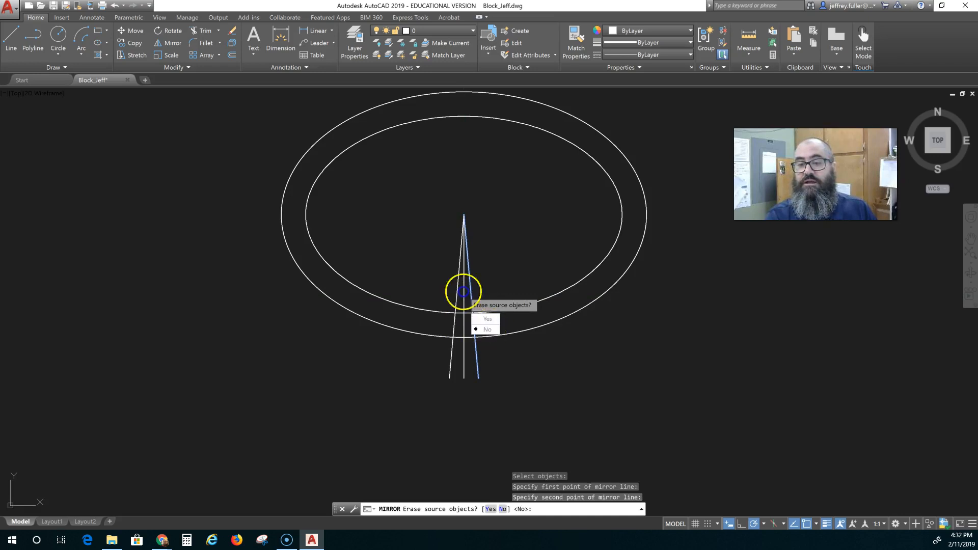
{"action": "right_click", "coordinate": [514, 347]}
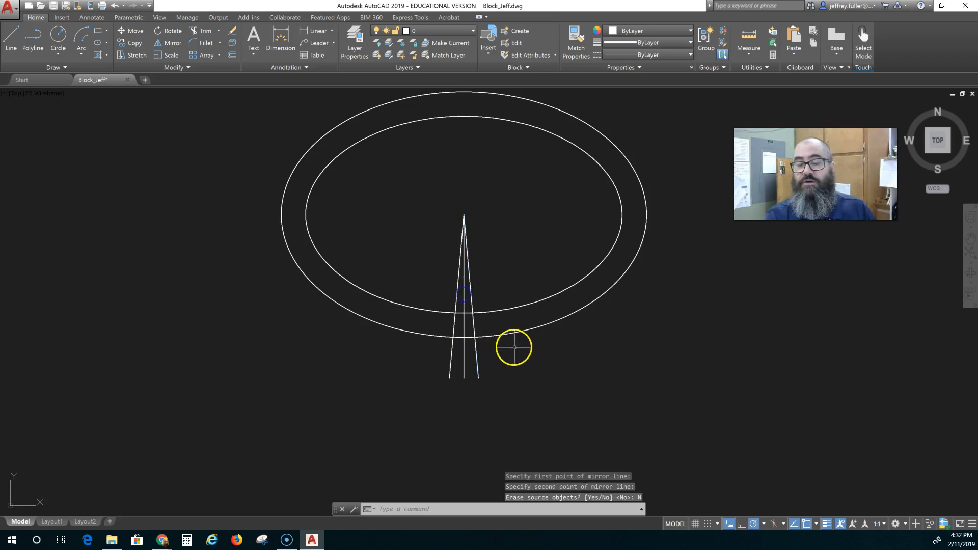
{"action": "left_click", "coordinate": [465, 376]}
{"action": "key", "text": "Delete"}
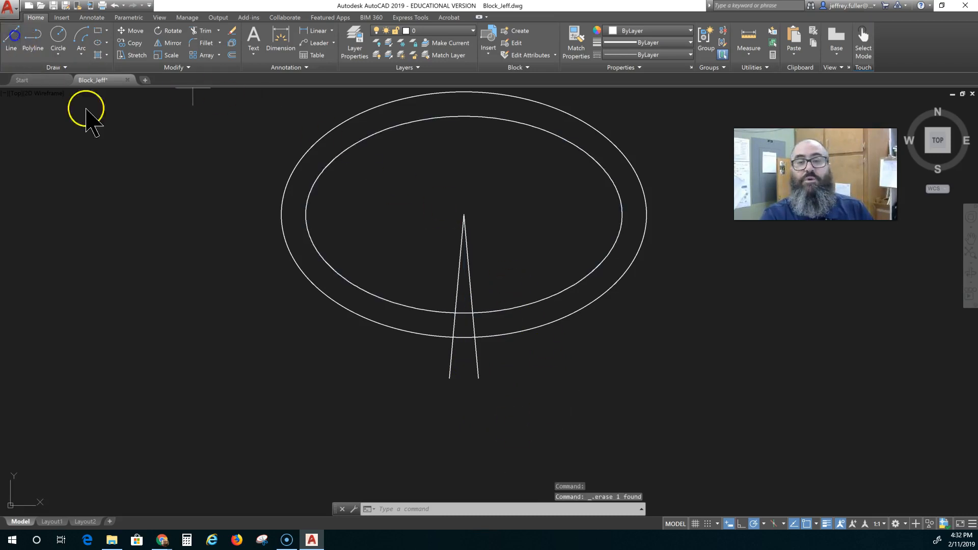
Step: Draw a short horizontal line crossing both slanted lines just below their apex
{"action": "left_click", "coordinate": [15, 35]}
{"action": "left_click", "coordinate": [446, 252]}
{"action": "key", "text": "Escape"}
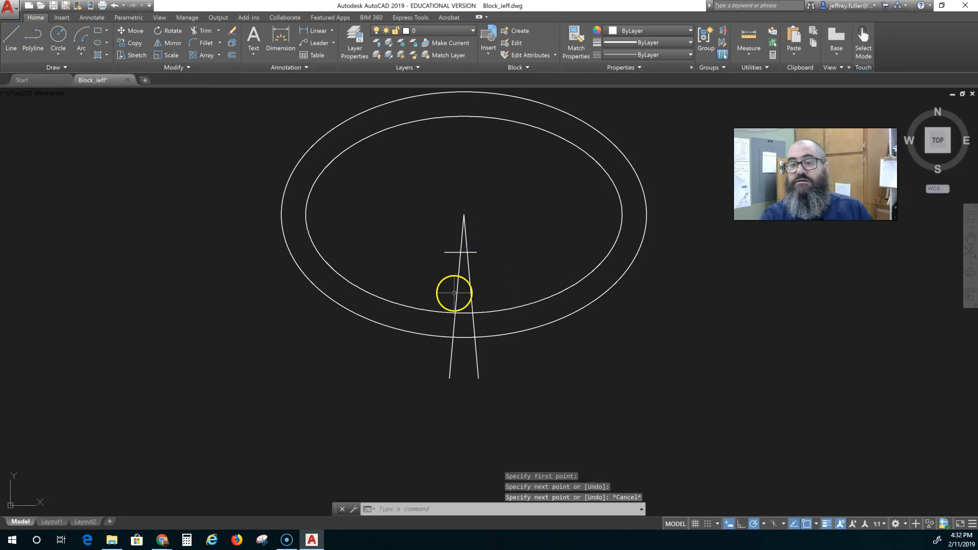
Step: Trim away the apex above the horizontal line and the horizontal line's ends outside the two slanted lines
{"action": "scroll", "coordinate": [451, 291], "scroll_direction": "up", "scroll_amount": 6}
{"action": "middle_click_drag", "start_coordinate": [555, 268], "coordinate": [479, 388]}
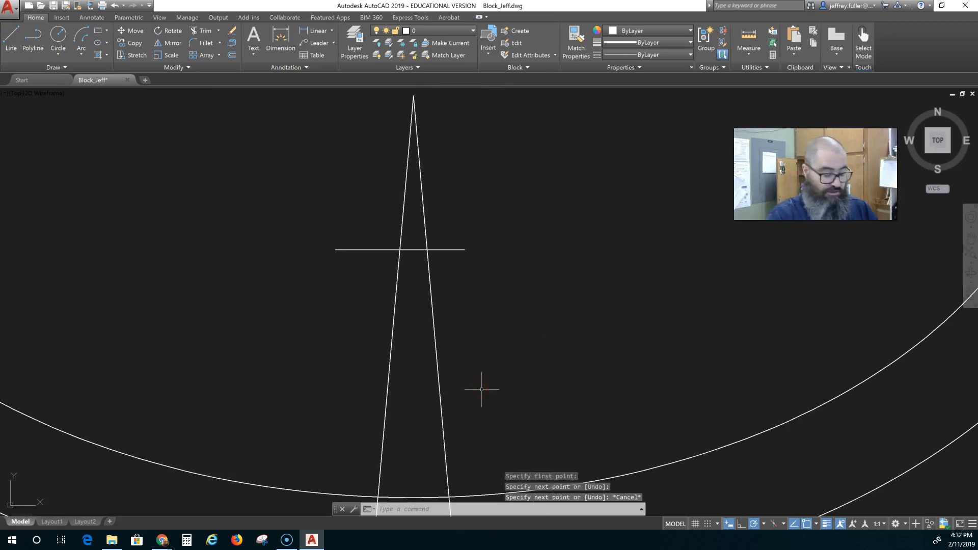
{"action": "key", "text": "Return"}
{"action": "key", "text": "Return"}
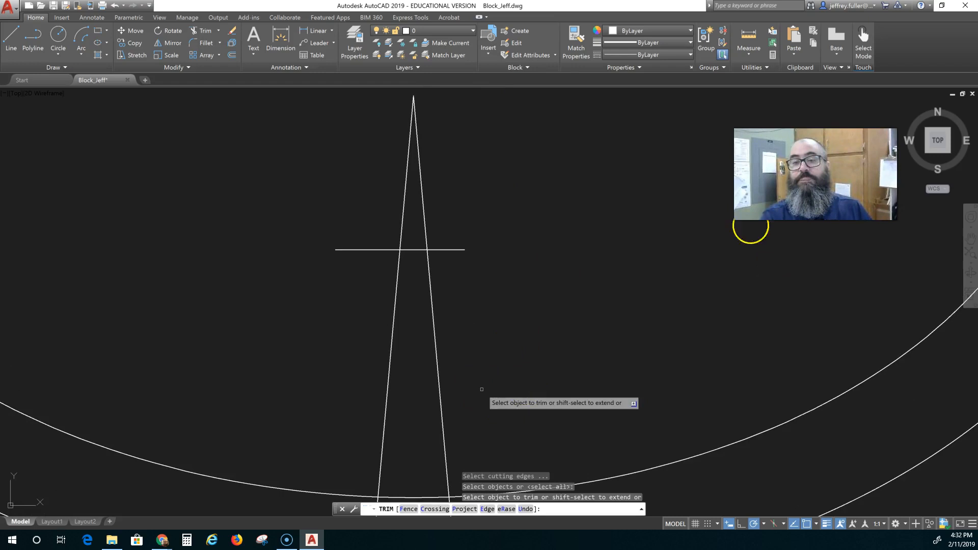
{"action": "left_click", "coordinate": [445, 168]}
{"action": "left_click", "coordinate": [382, 186]}
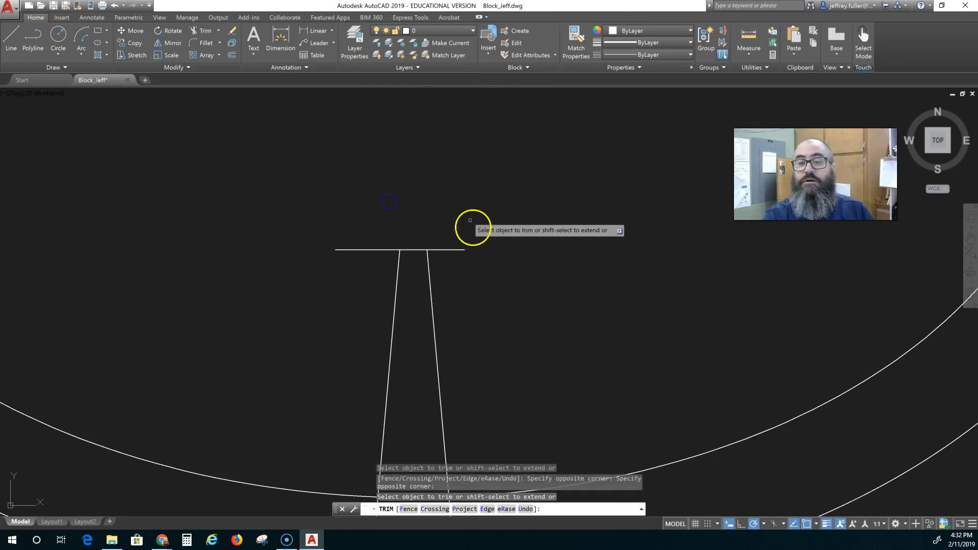
{"action": "left_click", "coordinate": [450, 249]}
{"action": "left_click", "coordinate": [371, 248]}
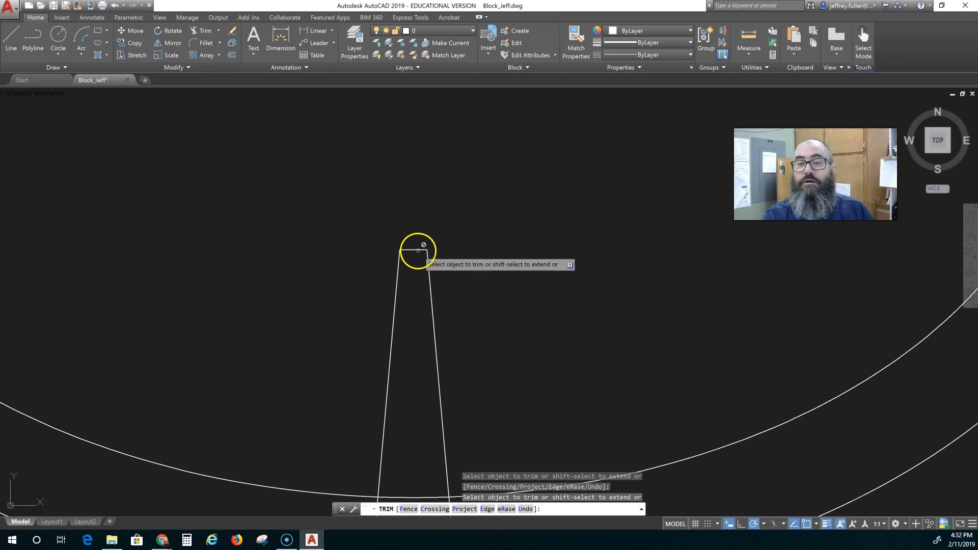
{"action": "key", "text": "Escape"}
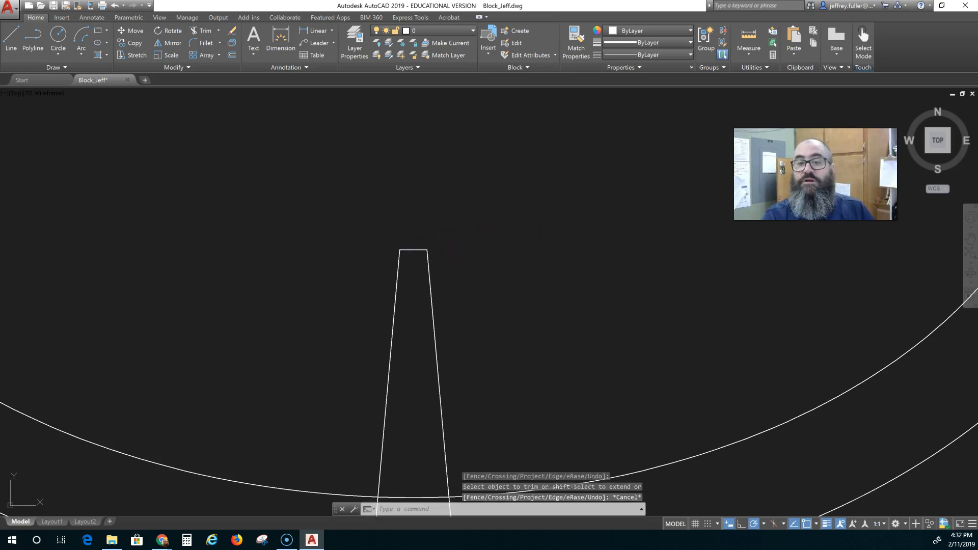
Step: Delete the short horizontal line joining the upper ends of the faucet's two slanted lines
{"action": "left_click", "coordinate": [417, 250]}
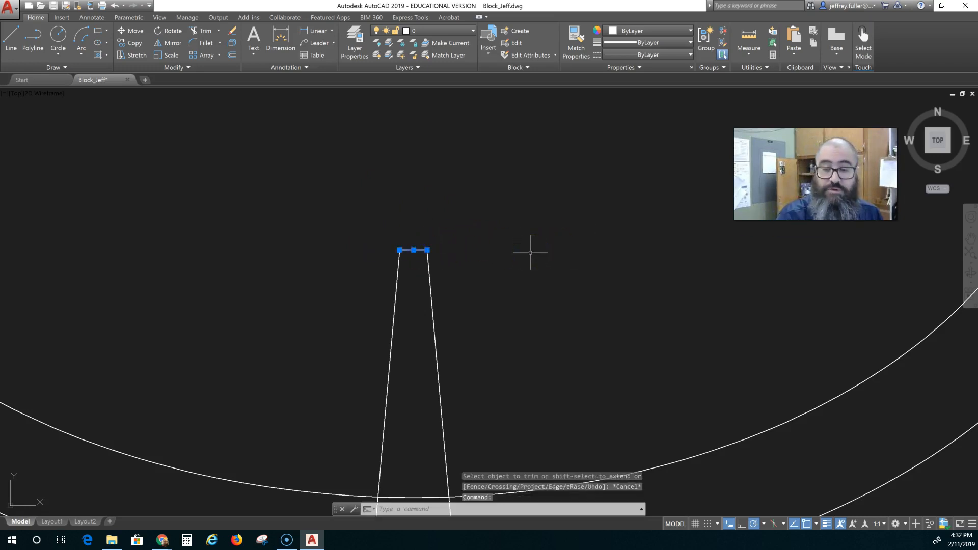
{"action": "key", "text": "BackSpace"}
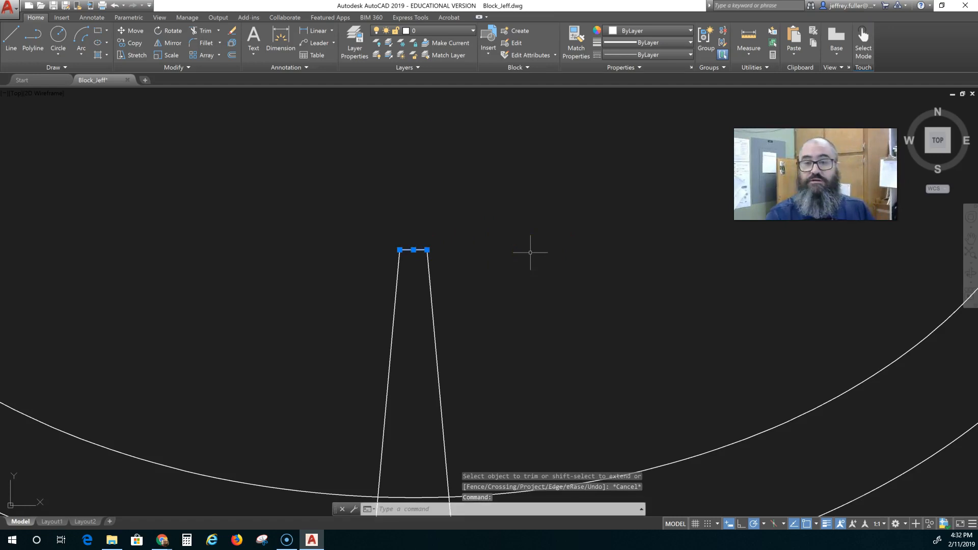
{"action": "key", "text": "Delete"}
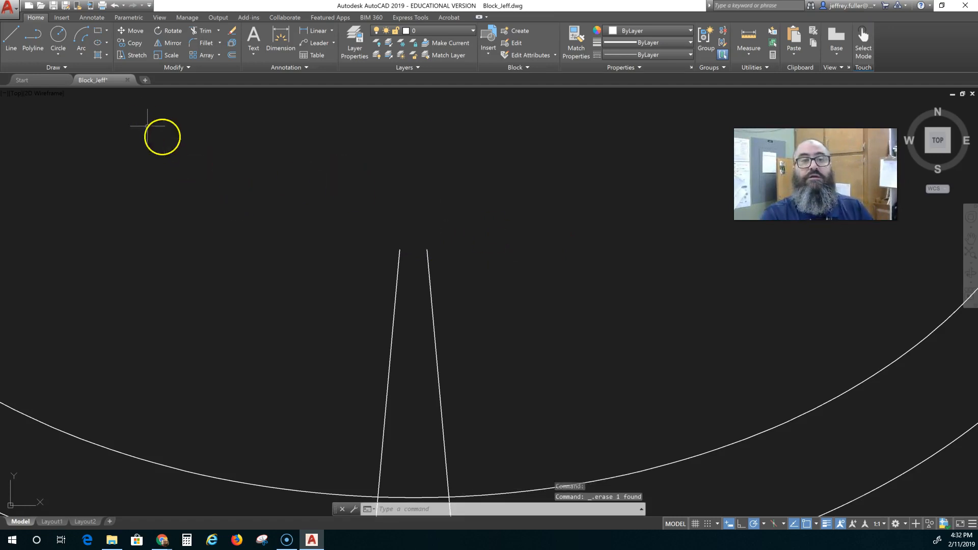
{"action": "left_click", "coordinate": [80, 54]}
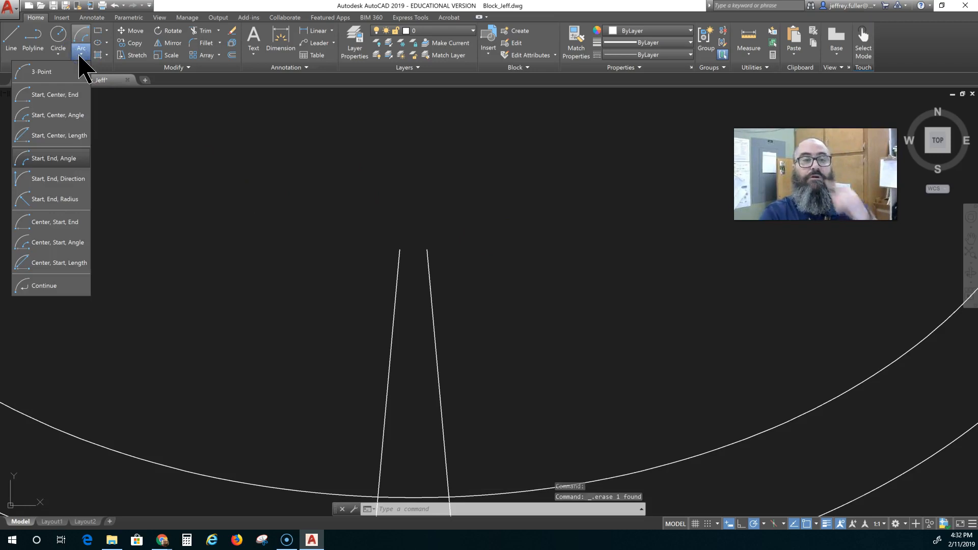
{"action": "left_click", "coordinate": [55, 204]}
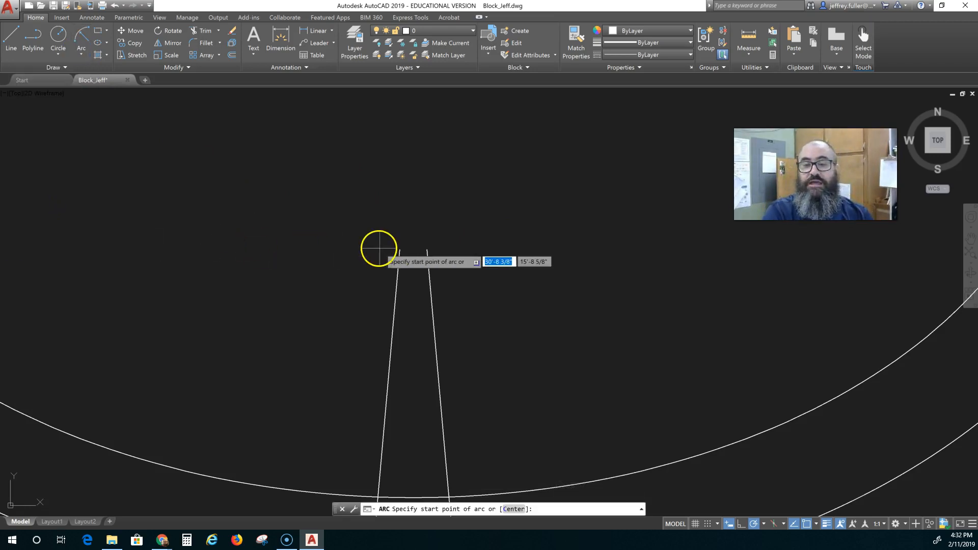
{"action": "left_click", "coordinate": [400, 249]}
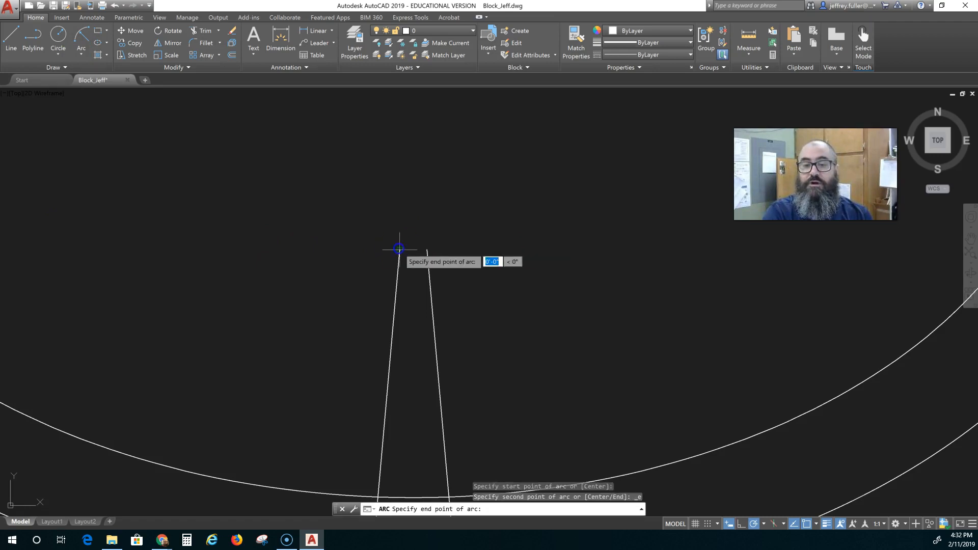
{"action": "left_click", "coordinate": [427, 250]}
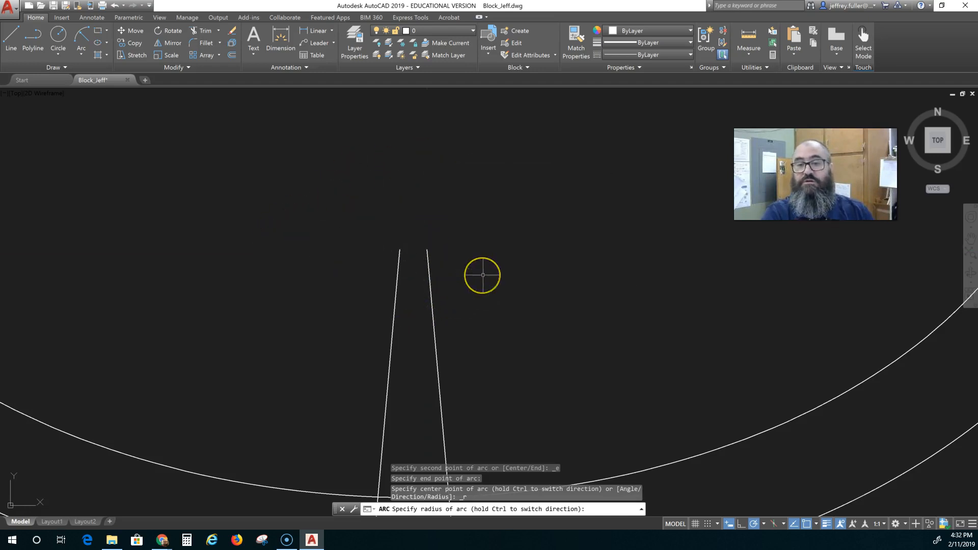
{"action": "key", "text": "Escape"}
Step: Draw a three-point arc rounding the faucet's tip, from the right slanted line's upper end over to the left slanted line
{"action": "key", "text": "Return"}
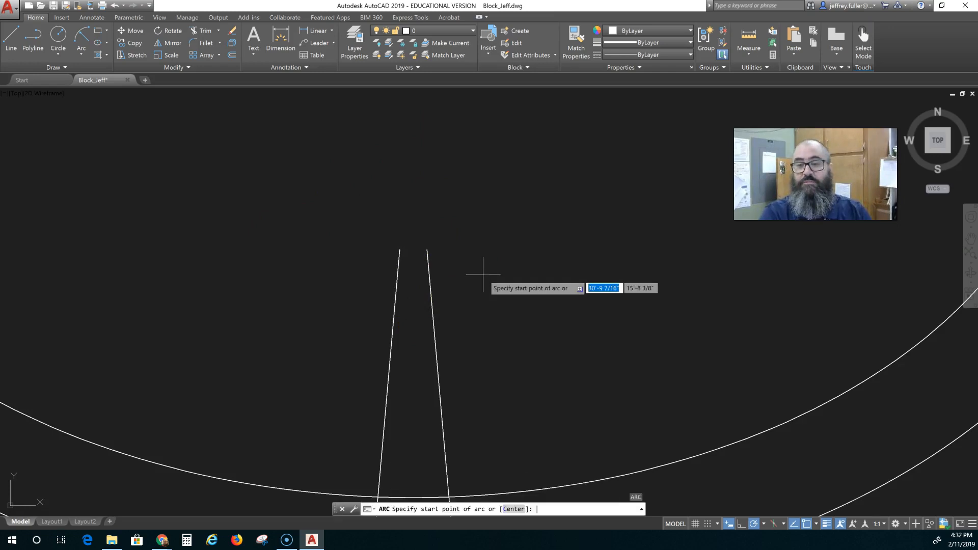
{"action": "left_click", "coordinate": [487, 265]}
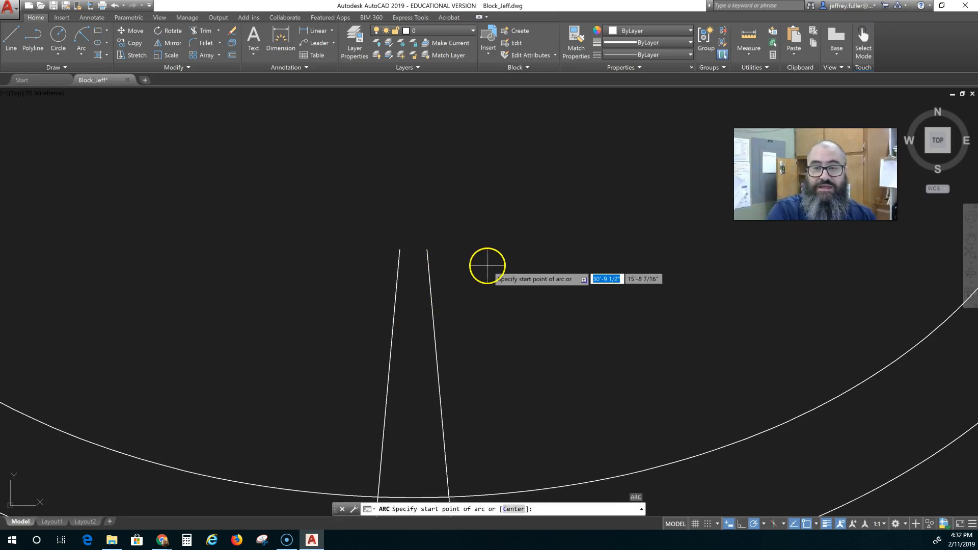
{"action": "left_click", "coordinate": [426, 249]}
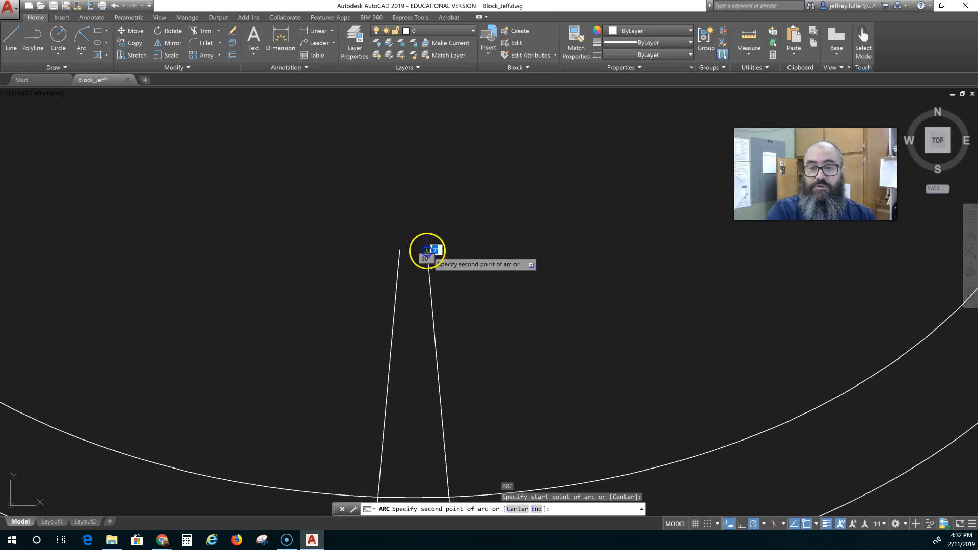
{"action": "left_click", "coordinate": [400, 249]}
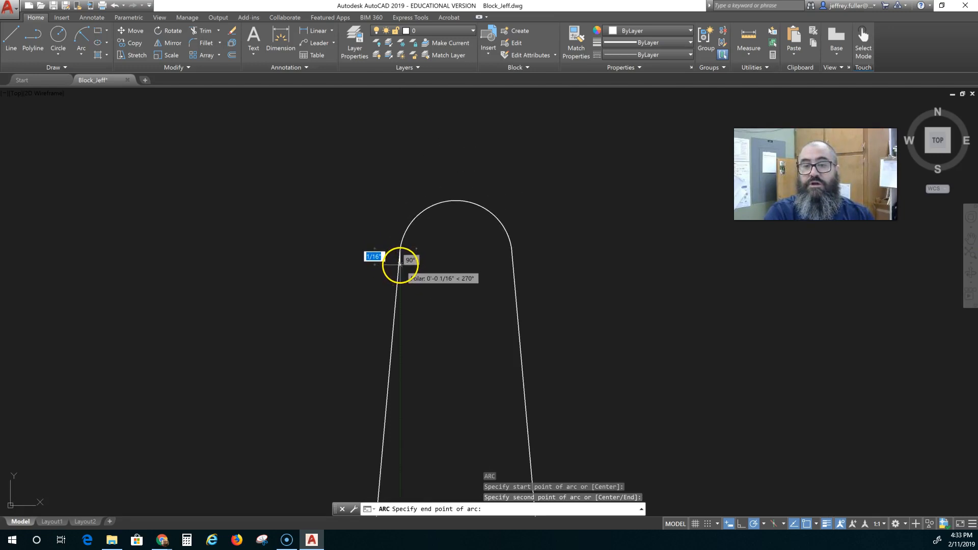
{"action": "left_click", "coordinate": [400, 264]}
{"action": "key", "text": "Escape"}
Step: Trim off the arc's overshoot past the left slanted line and the overlap where the arc meets that line
{"action": "scroll", "coordinate": [397, 283], "scroll_direction": "up", "scroll_amount": 6}
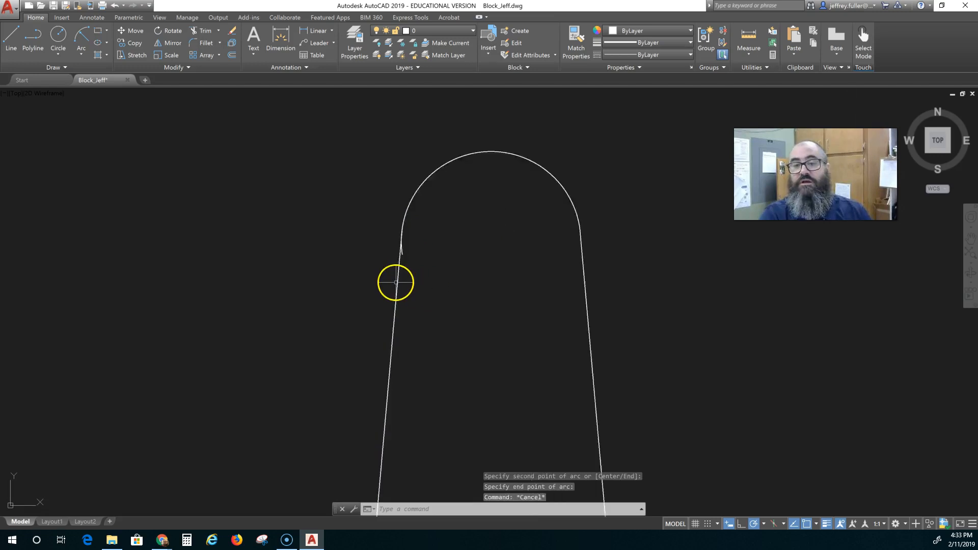
{"action": "middle_click_drag", "start_coordinate": [447, 254], "coordinate": [406, 448]}
{"action": "middle_click_drag", "start_coordinate": [499, 247], "coordinate": [449, 361]}
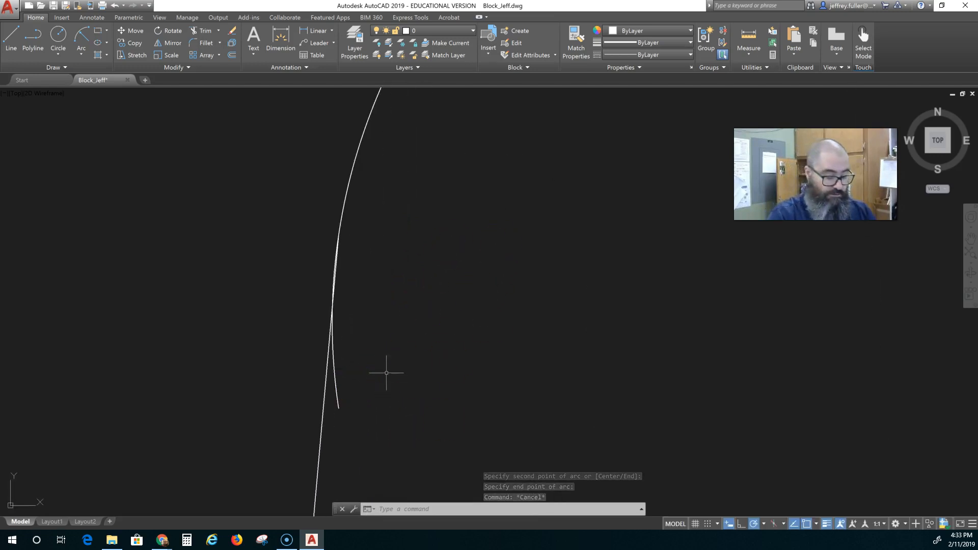
{"action": "type", "text": "tr"}
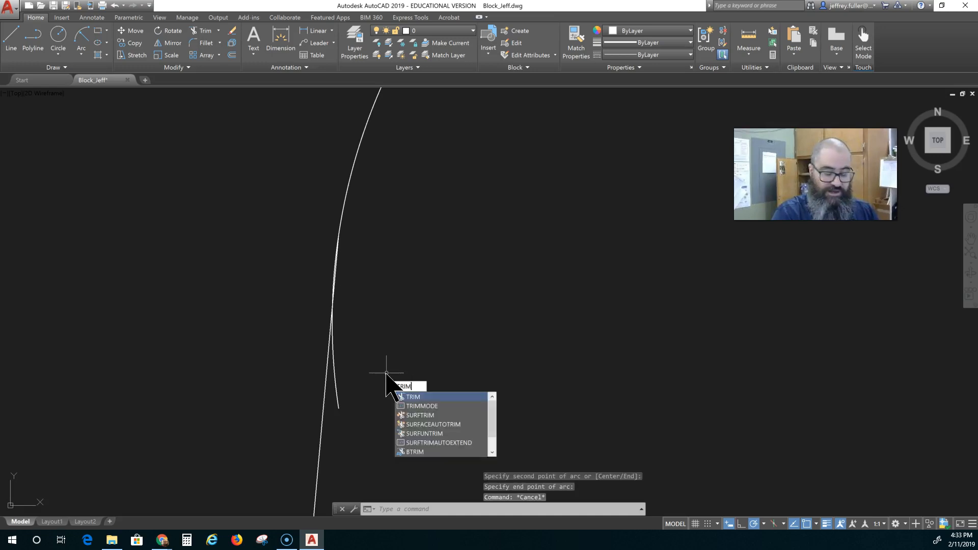
{"action": "key", "text": "Return"}
{"action": "key", "text": "Return"}
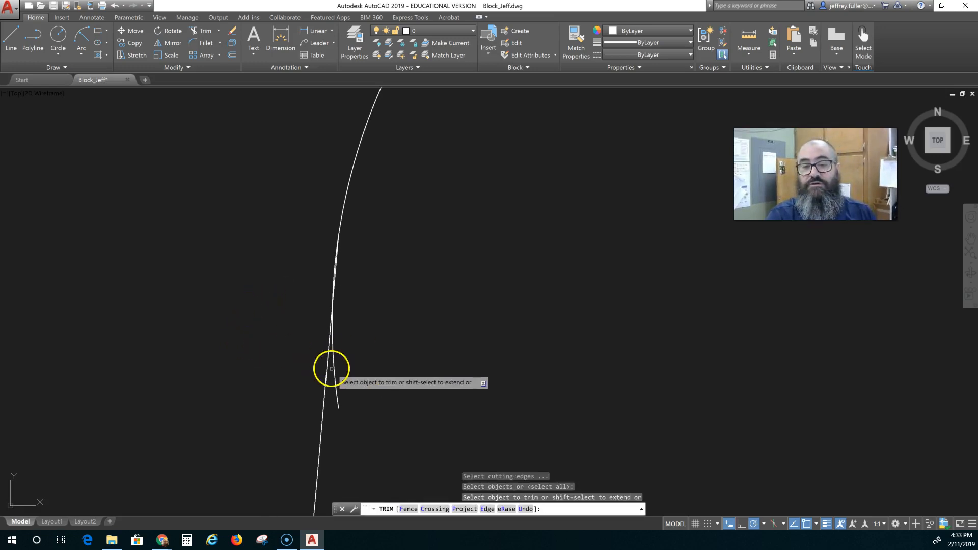
{"action": "left_click", "coordinate": [332, 369]}
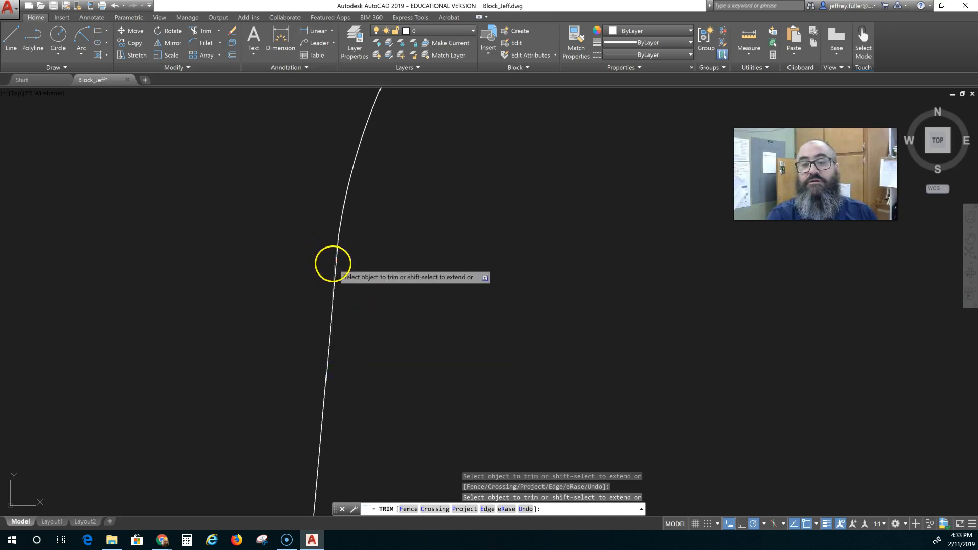
{"action": "left_click", "coordinate": [334, 264]}
{"action": "left_click", "coordinate": [245, 305]}
Step: Draw a circle for a tap handle to the left of the faucet, centred level with its lower ends
{"action": "scroll", "coordinate": [444, 262], "scroll_direction": "down", "scroll_amount": 5}
{"action": "middle_click_drag", "start_coordinate": [550, 322], "coordinate": [469, 242]}
{"action": "scroll", "coordinate": [437, 258], "scroll_direction": "down", "scroll_amount": 6}
{"action": "middle_click_drag", "start_coordinate": [441, 275], "coordinate": [372, 243]}
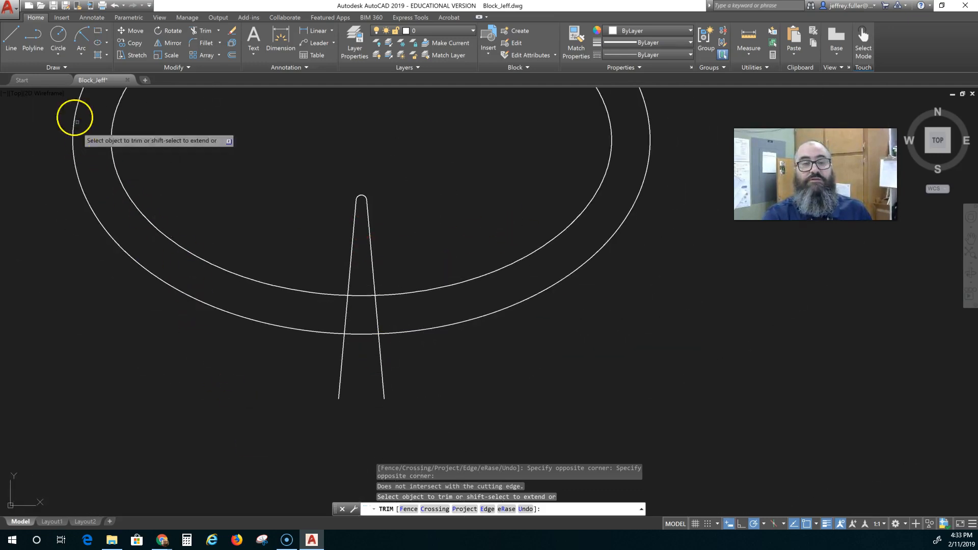
{"action": "left_click", "coordinate": [58, 36]}
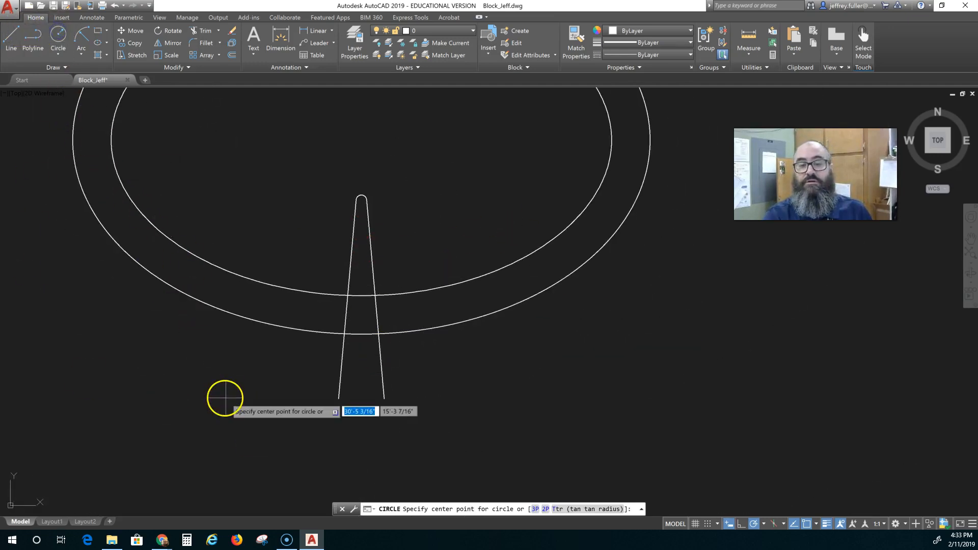
{"action": "left_click", "coordinate": [277, 398]}
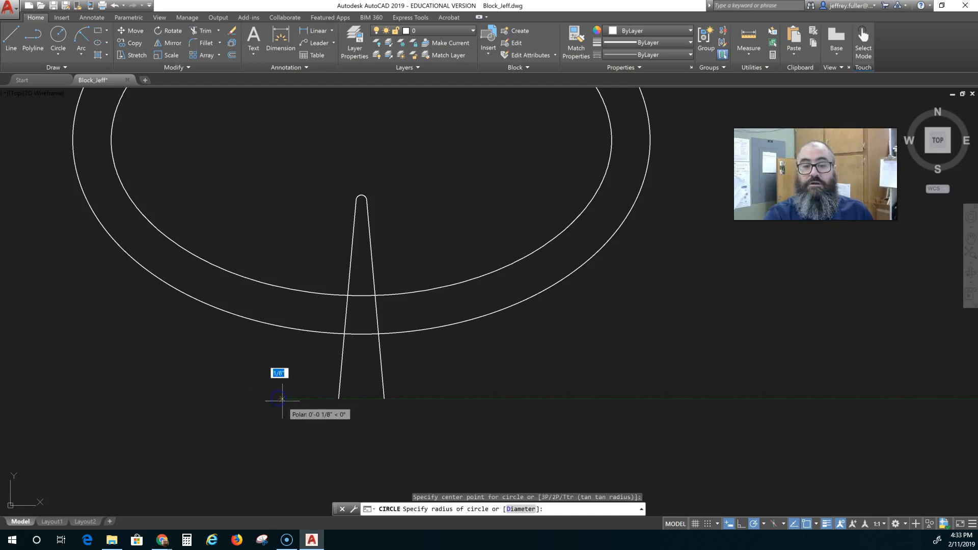
{"action": "left_click", "coordinate": [309, 408]}
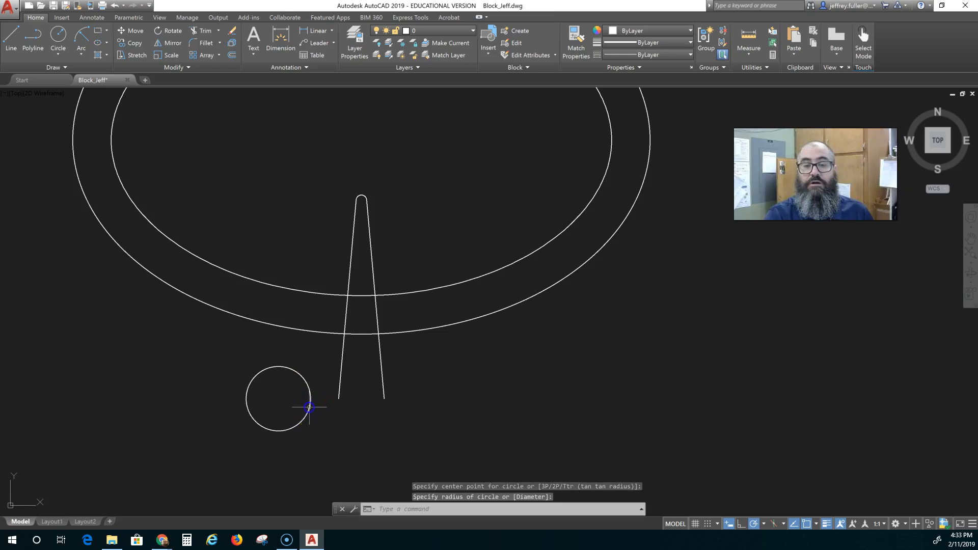
Step: Offset the handle circle outward by 0.5"
{"action": "left_click", "coordinate": [231, 54]}
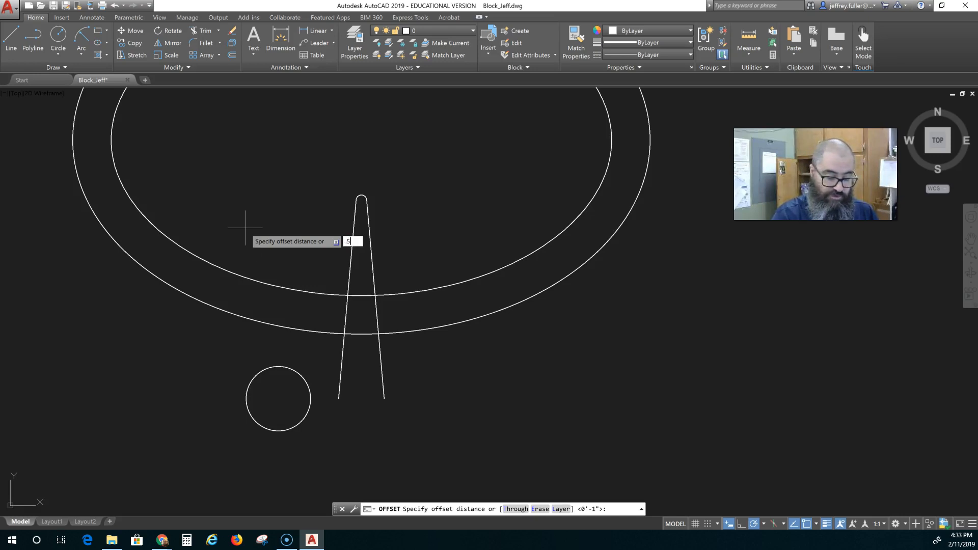
{"action": "key", "text": "Return"}
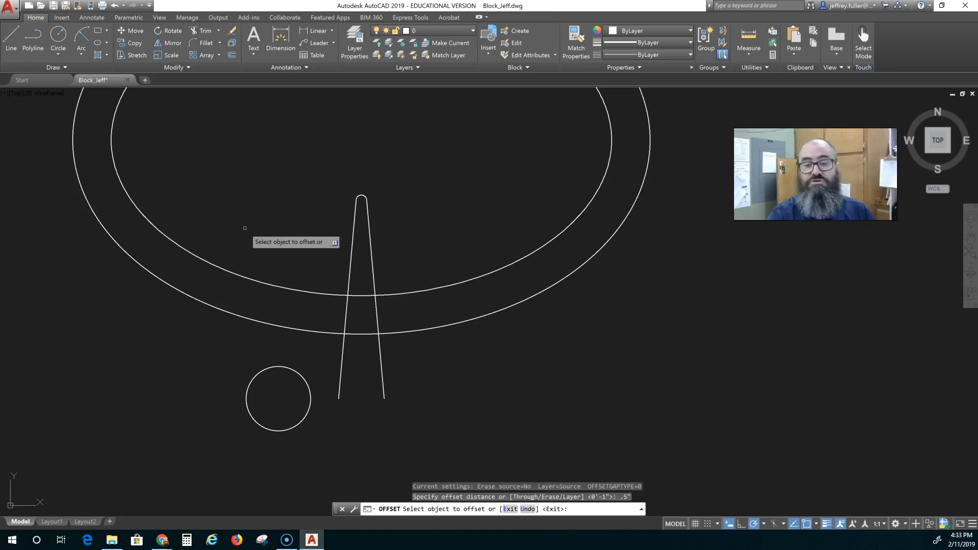
{"action": "left_click", "coordinate": [278, 366]}
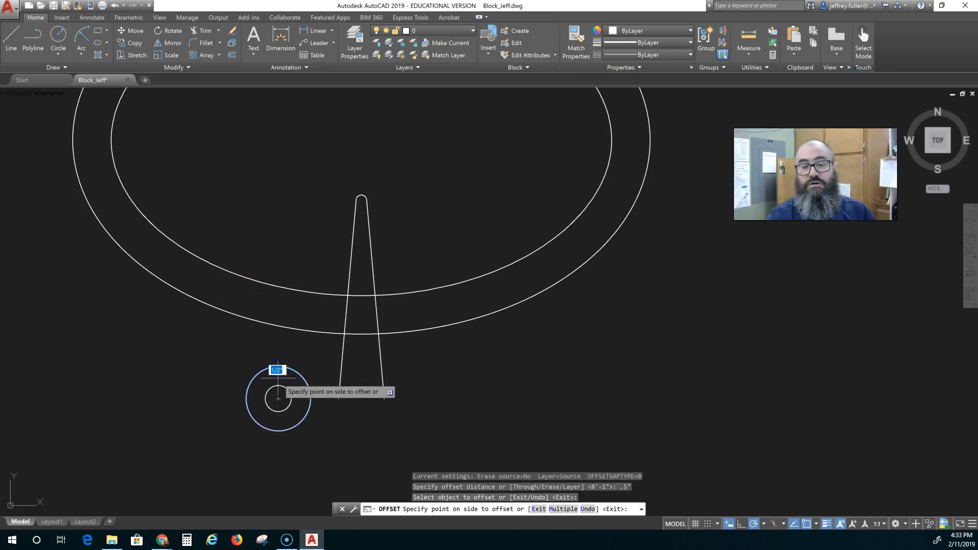
{"action": "left_click", "coordinate": [279, 351]}
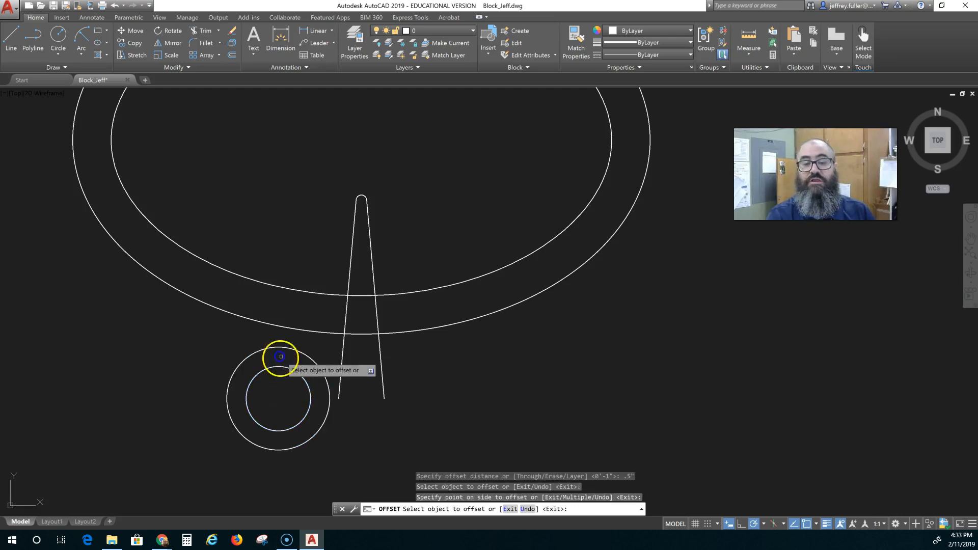
{"action": "key", "text": "Escape"}
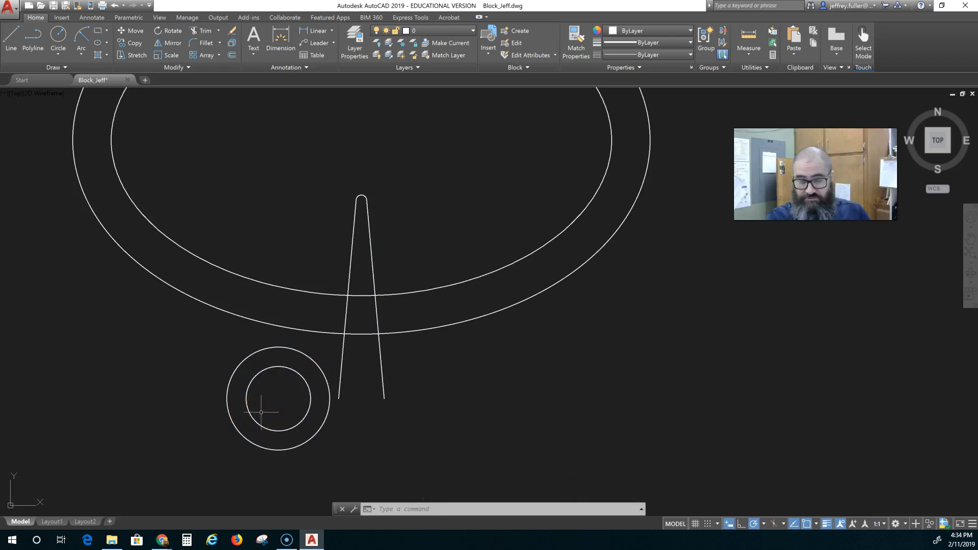
Step: Delete the outer circle of the handle
{"action": "scroll", "coordinate": [227, 353], "scroll_direction": "up", "scroll_amount": 2}
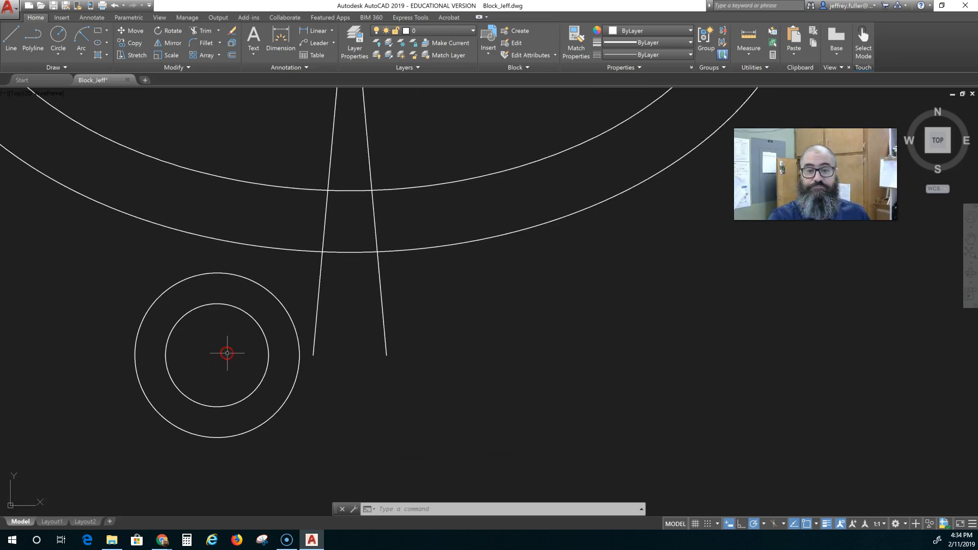
{"action": "left_click", "coordinate": [284, 310]}
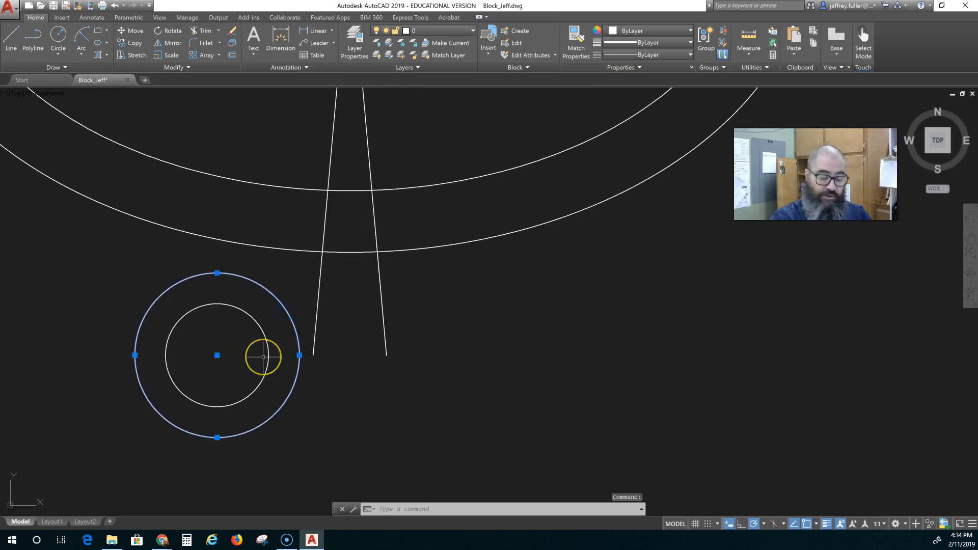
{"action": "key", "text": "Delete"}
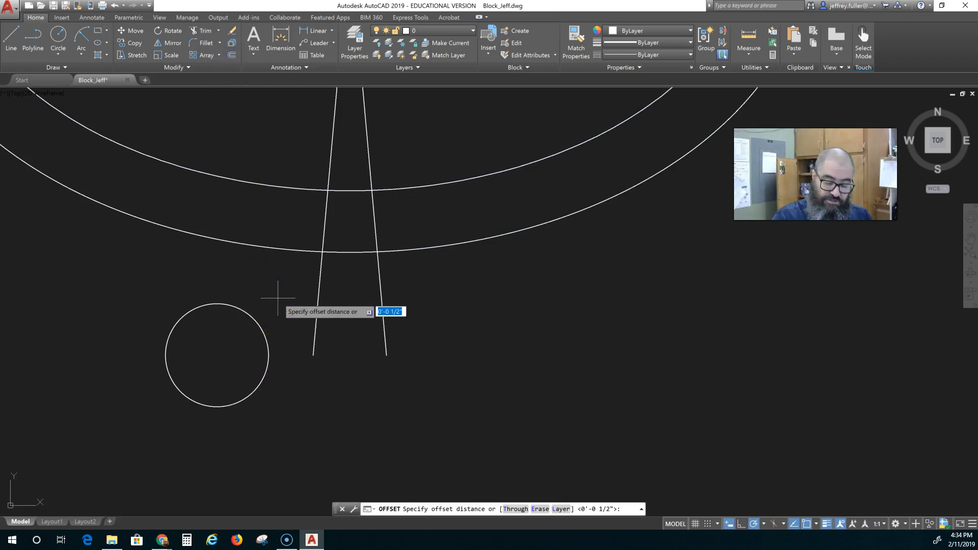
Step: Offset the handle circle inward by 0.25"
{"action": "type", "text": ".25\""}
{"action": "key", "text": "Return"}
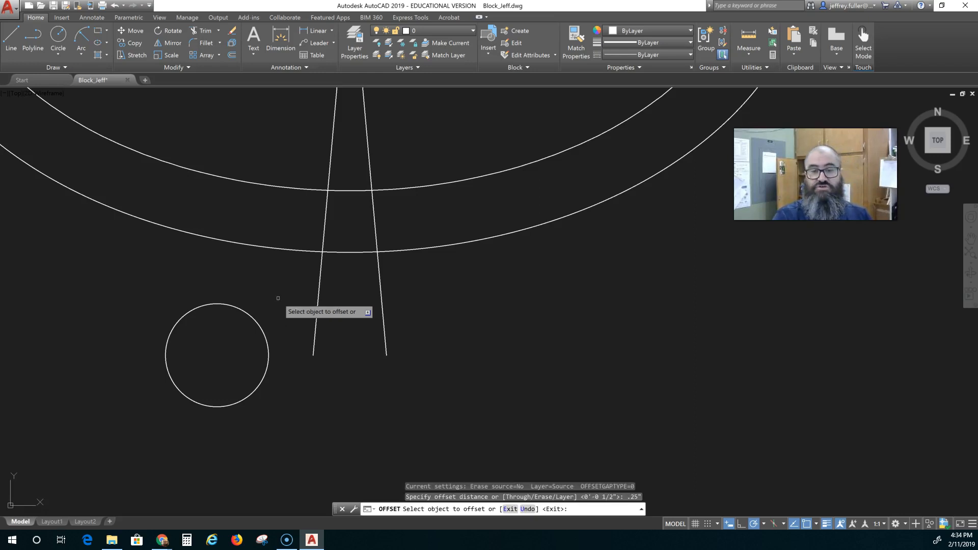
{"action": "left_click", "coordinate": [255, 321]}
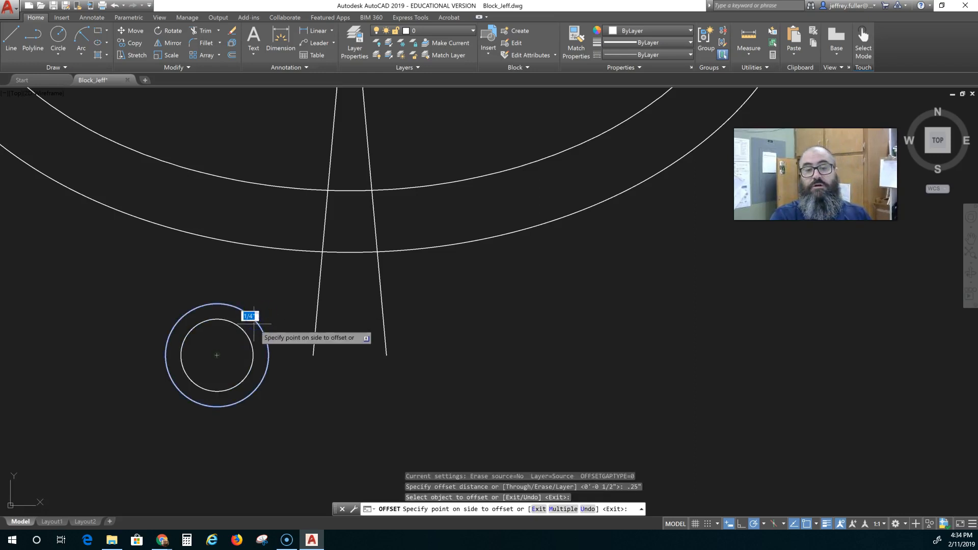
{"action": "left_click", "coordinate": [255, 322]}
{"action": "key", "text": "Escape"}
Step: Draw the left half of the faucet base with three lines from the faucet's left edge, around the handle, to below the faucet's centre
{"action": "middle_click_drag", "start_coordinate": [314, 397], "coordinate": [358, 379]}
{"action": "scroll", "coordinate": [406, 412], "scroll_direction": "down", "scroll_amount": 2}
{"action": "middle_click_drag", "start_coordinate": [406, 410], "coordinate": [295, 393]}
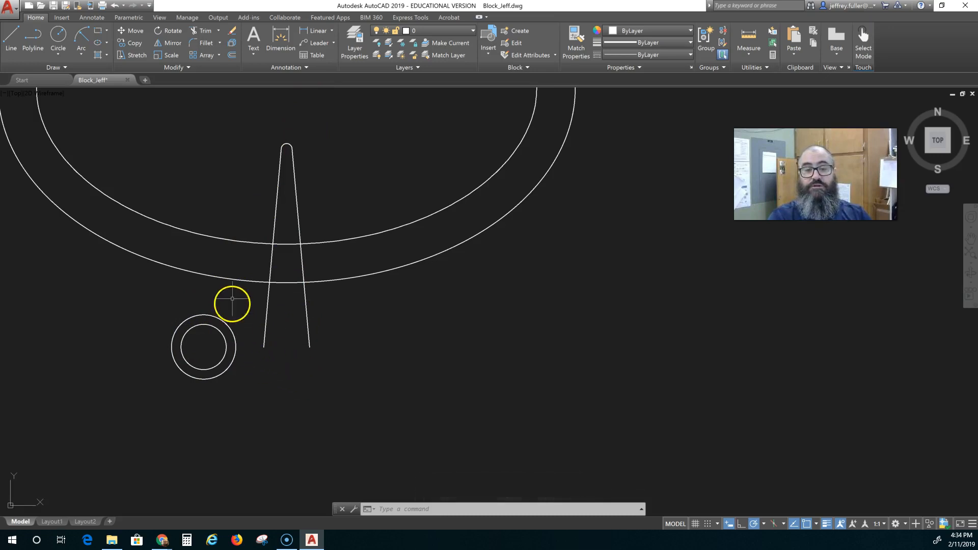
{"action": "left_click", "coordinate": [11, 41]}
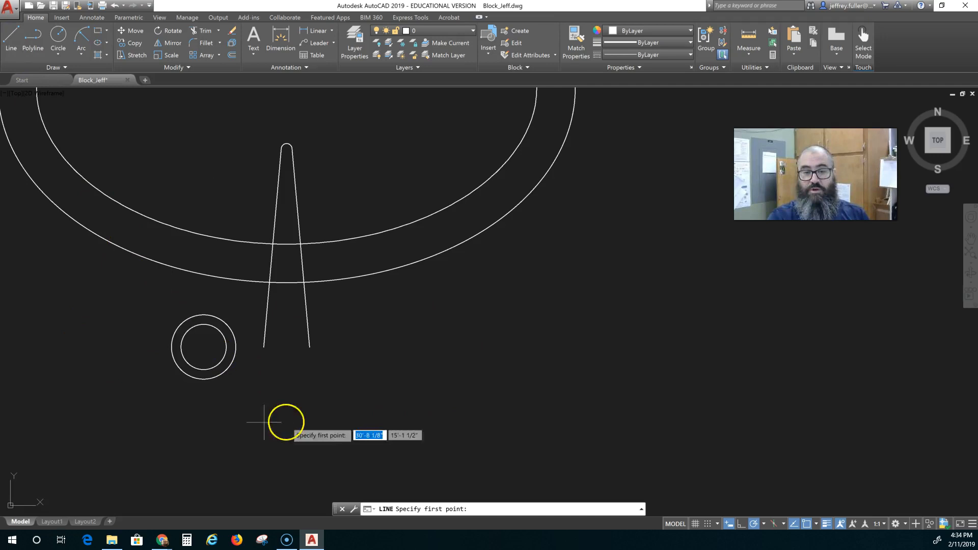
{"action": "left_click", "coordinate": [267, 308]}
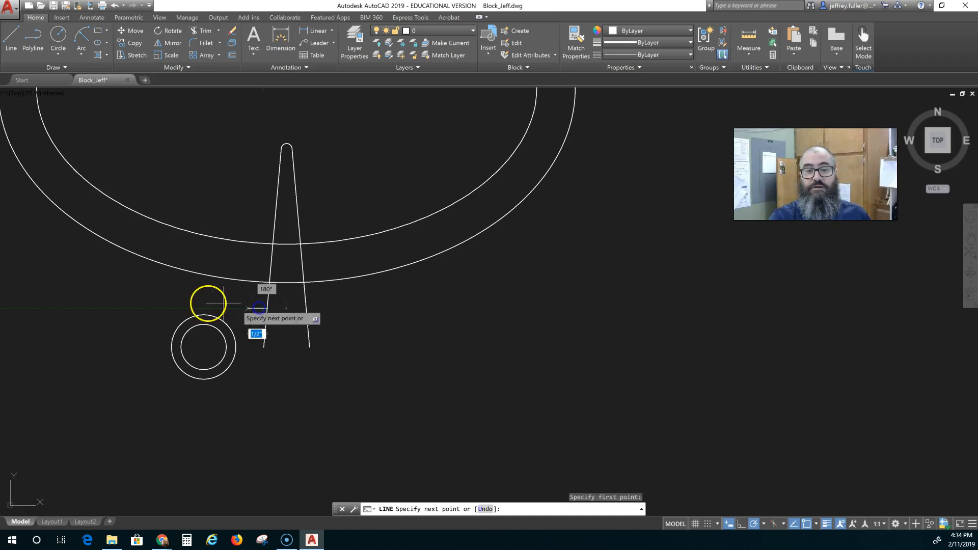
{"action": "left_click", "coordinate": [139, 308]}
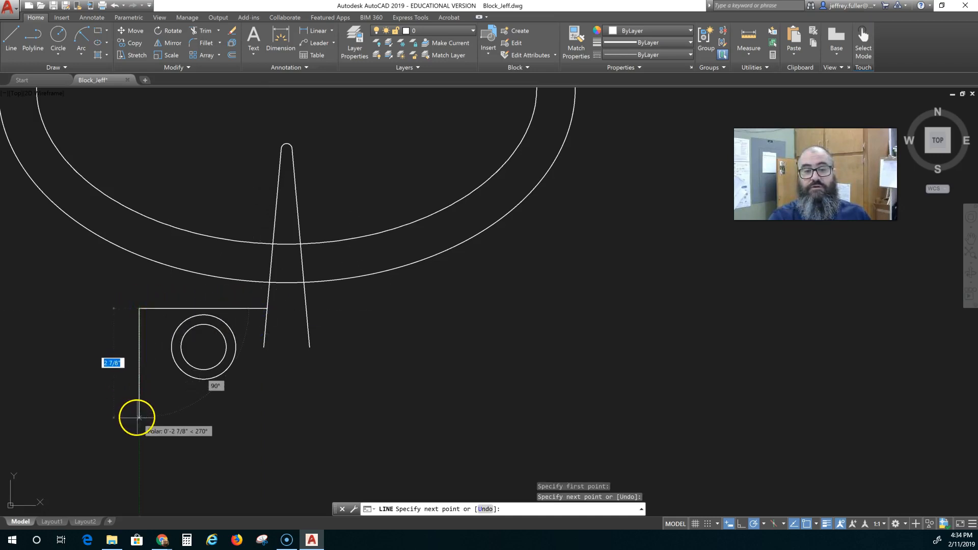
{"action": "left_click", "coordinate": [138, 397]}
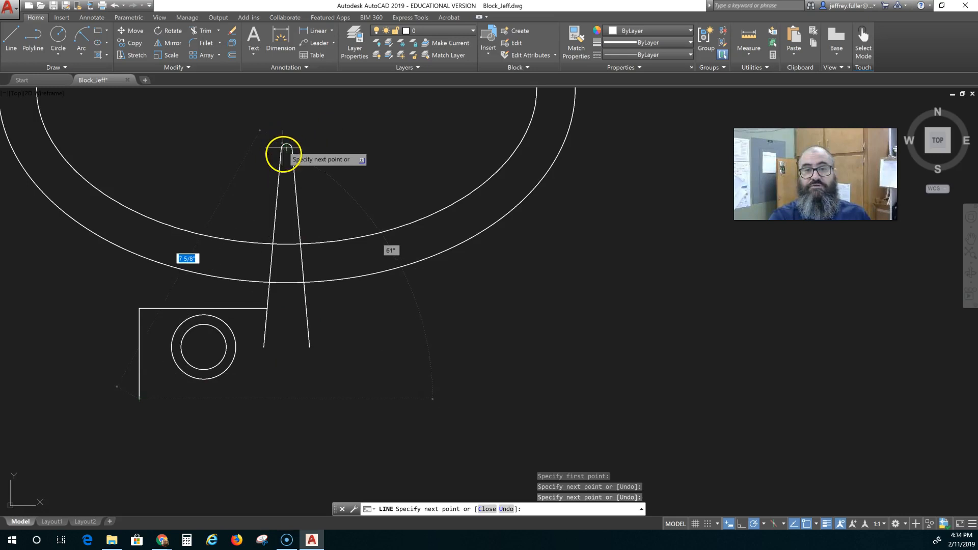
{"action": "left_click", "coordinate": [285, 399]}
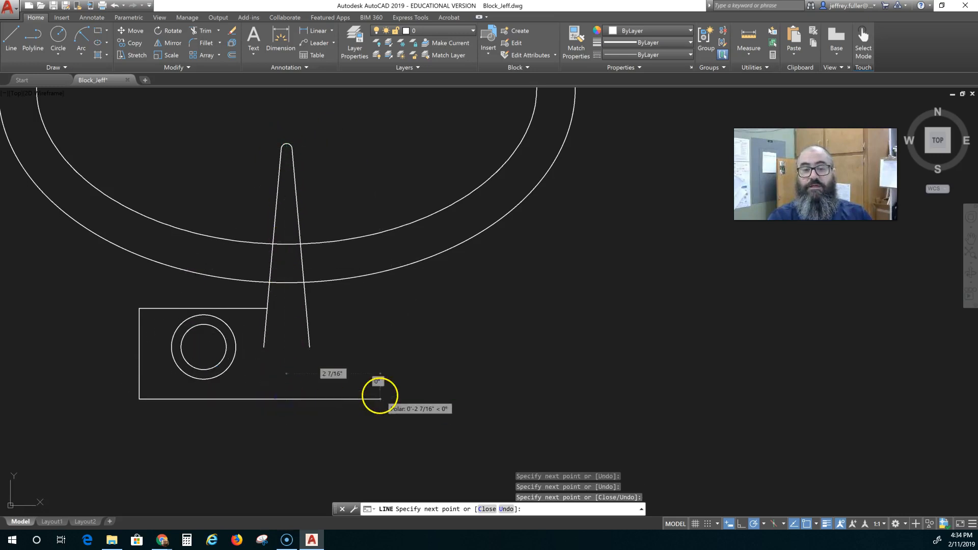
{"action": "key", "text": "Escape"}
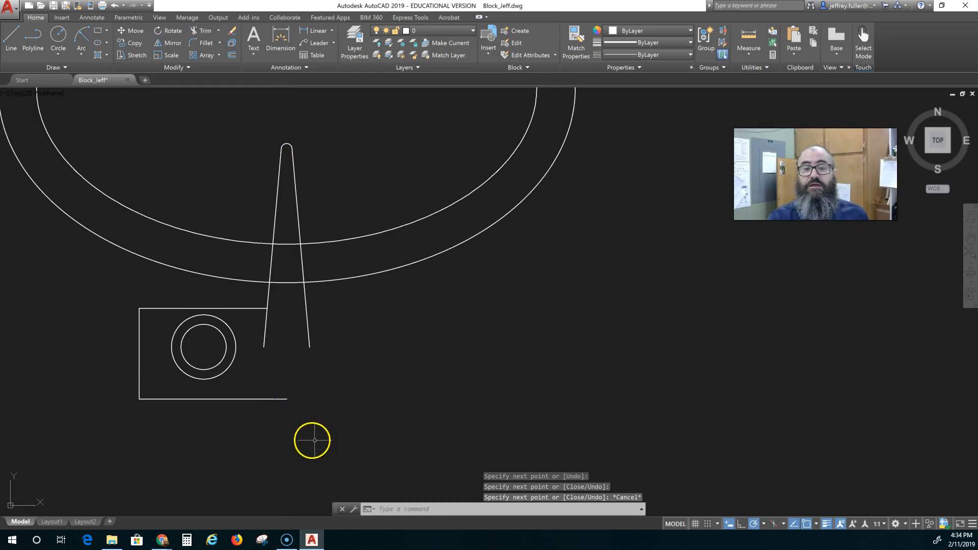
Step: Mirror the handle circles and half base outline across the faucet's vertical centreline, keeping the originals
{"action": "left_click", "coordinate": [172, 43]}
{"action": "left_click", "coordinate": [249, 299]}
{"action": "left_click", "coordinate": [118, 431]}
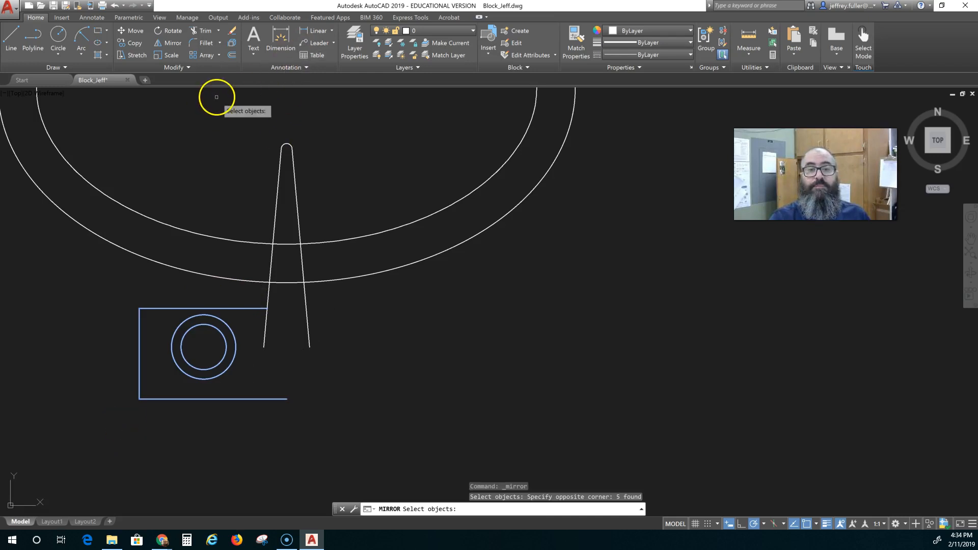
{"action": "key", "text": "Return"}
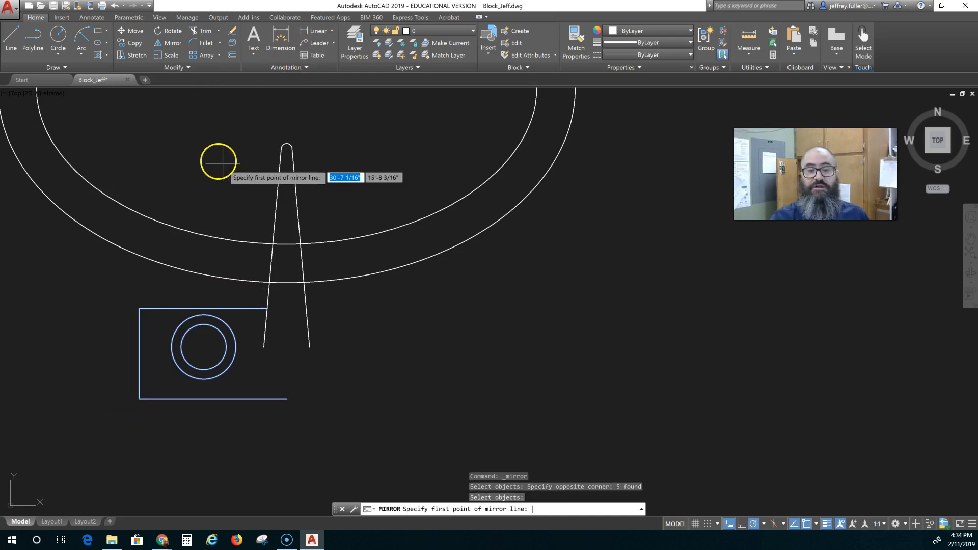
{"action": "left_click", "coordinate": [288, 148]}
{"action": "left_click", "coordinate": [284, 276]}
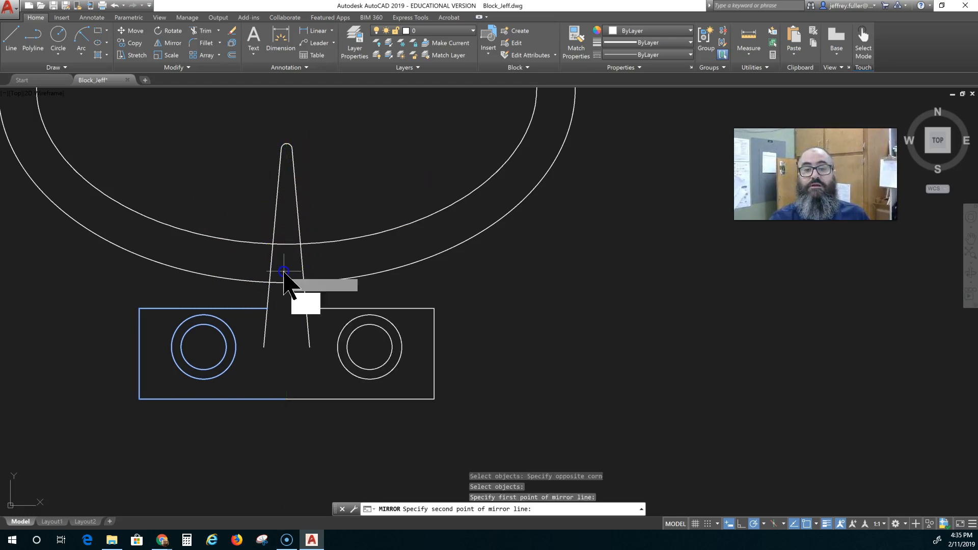
{"action": "left_click", "coordinate": [304, 309]}
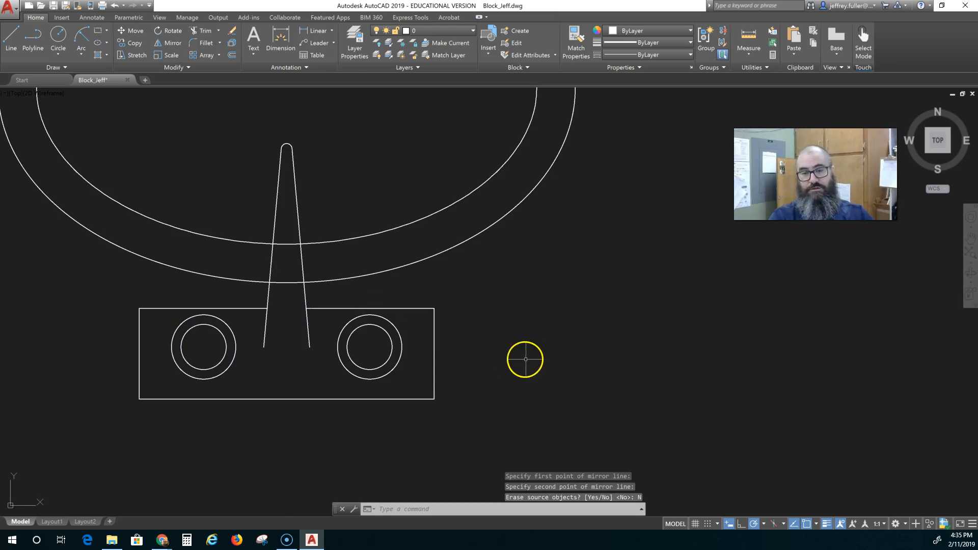
{"action": "scroll", "coordinate": [454, 323], "scroll_direction": "up", "scroll_amount": 3}
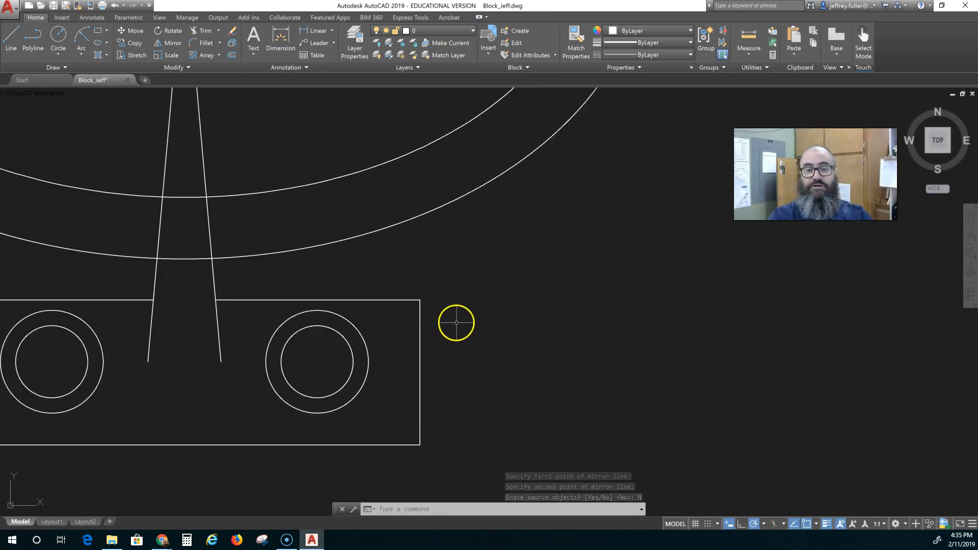
{"action": "scroll", "coordinate": [586, 260], "scroll_direction": "down", "scroll_amount": 2}
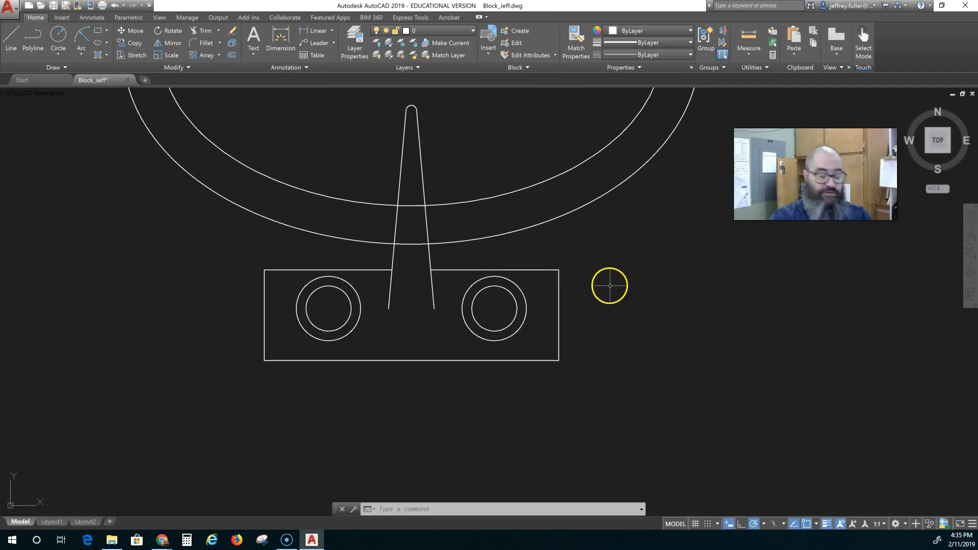
{"action": "left_click", "coordinate": [205, 43]}
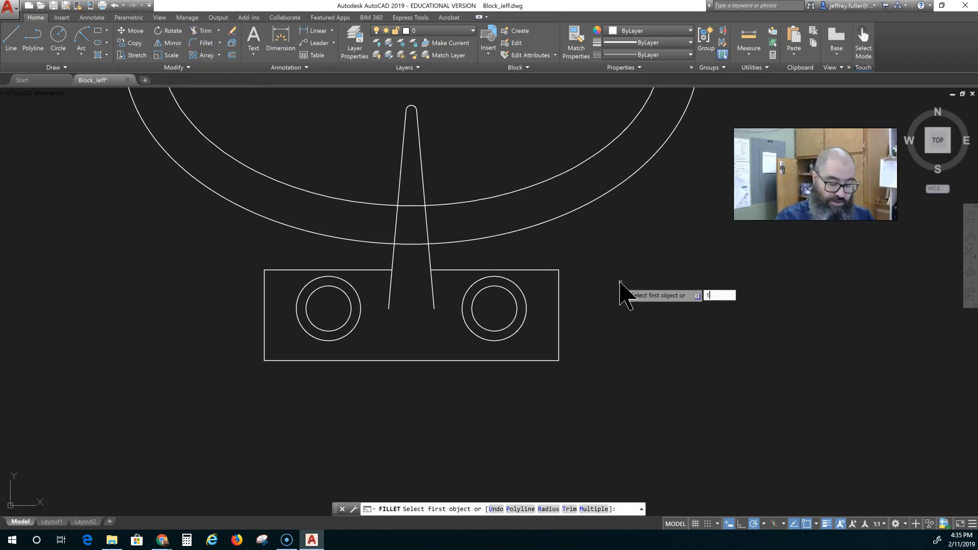
{"action": "type", "text": "1\""}
{"action": "key", "text": "Return"}
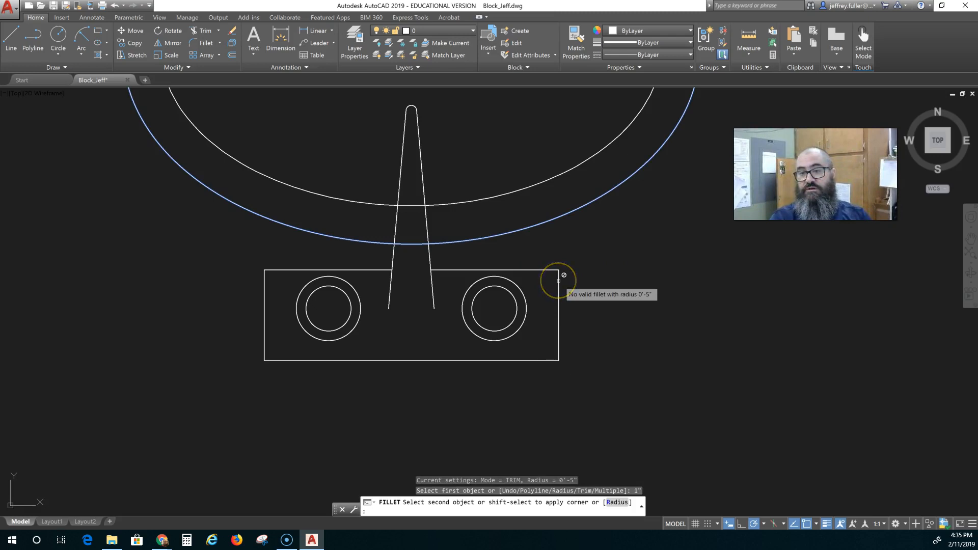
{"action": "key", "text": "Escape"}
{"action": "key", "text": "Escape"}
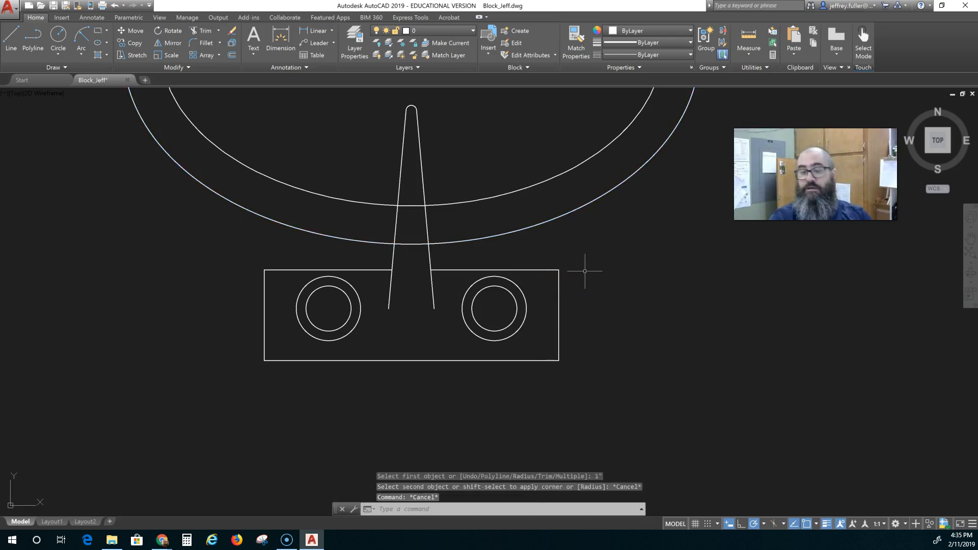
{"action": "left_click", "coordinate": [206, 43]}
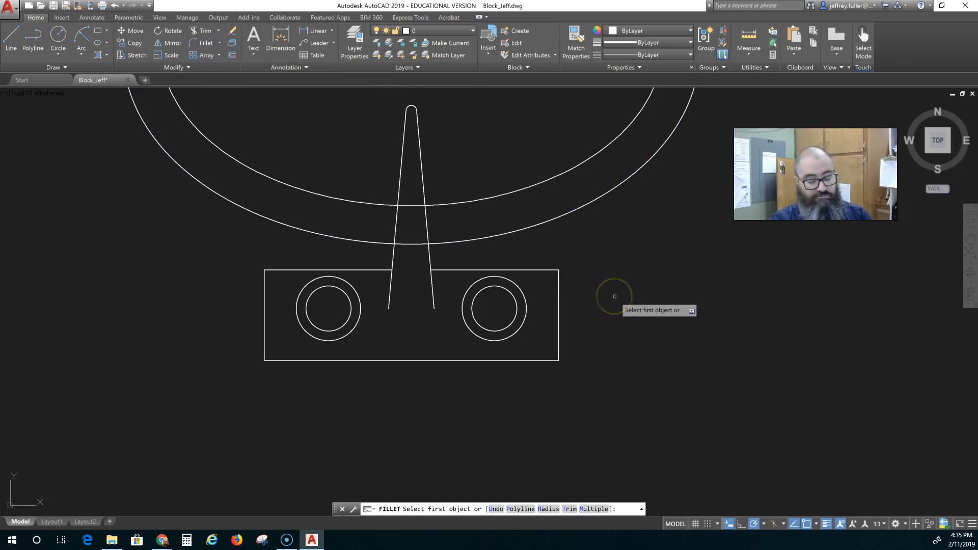
{"action": "type", "text": "r"}
{"action": "key", "text": "Return"}
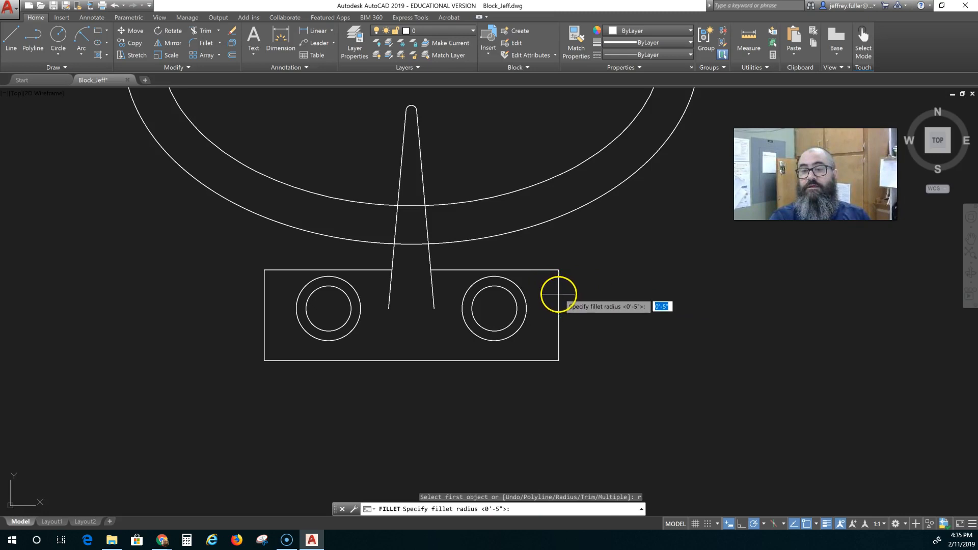
{"action": "key", "text": "Return"}
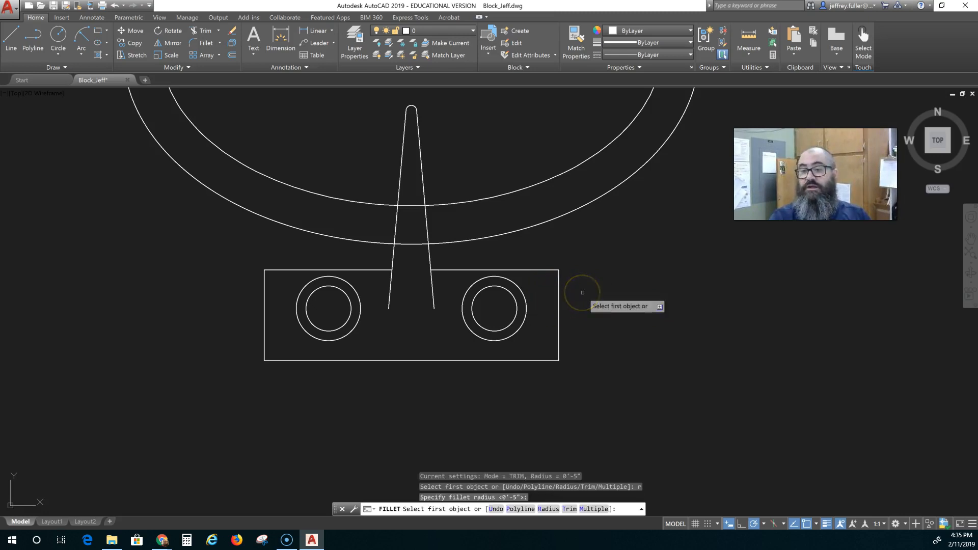
{"action": "left_click", "coordinate": [558, 283]}
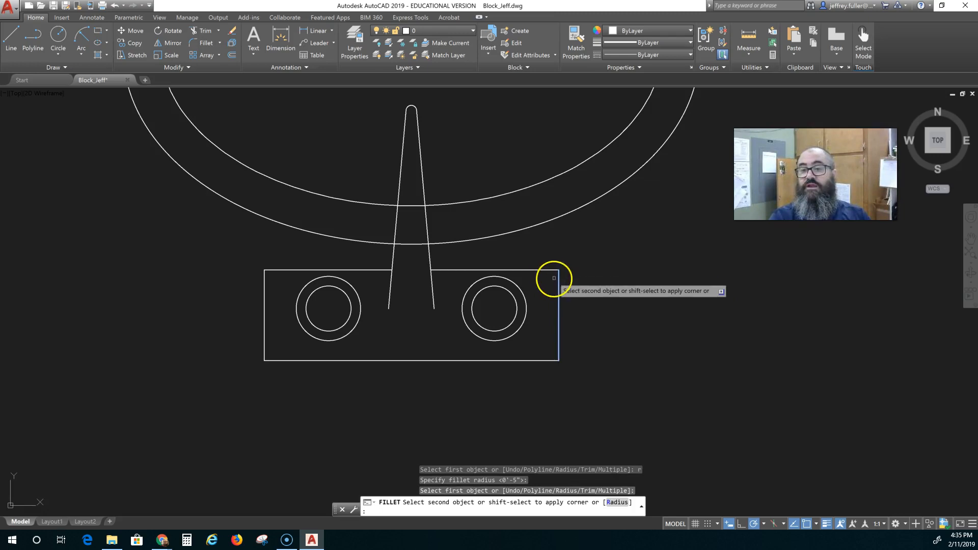
{"action": "key", "text": "Escape"}
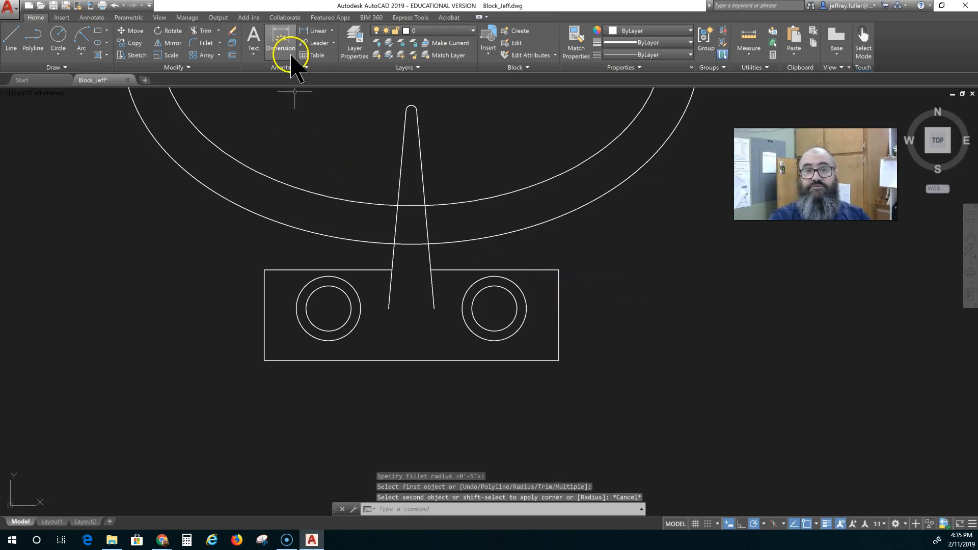
Step: Fillet the upper and lower right corners of the faucet base with a 0.125" radius
{"action": "left_click", "coordinate": [209, 42]}
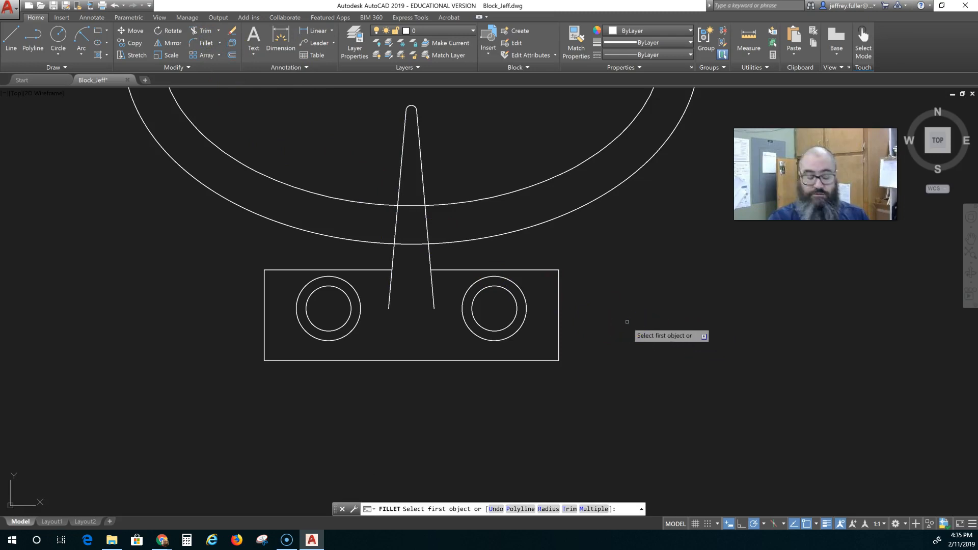
{"action": "type", "text": "r"}
{"action": "key", "text": "Return"}
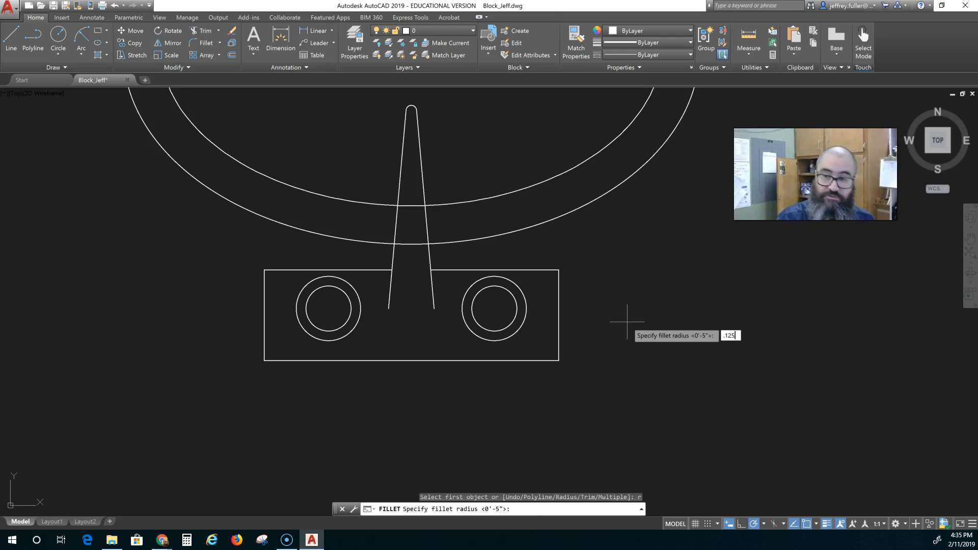
{"action": "type", "text": ".125"}
{"action": "key", "text": "Return"}
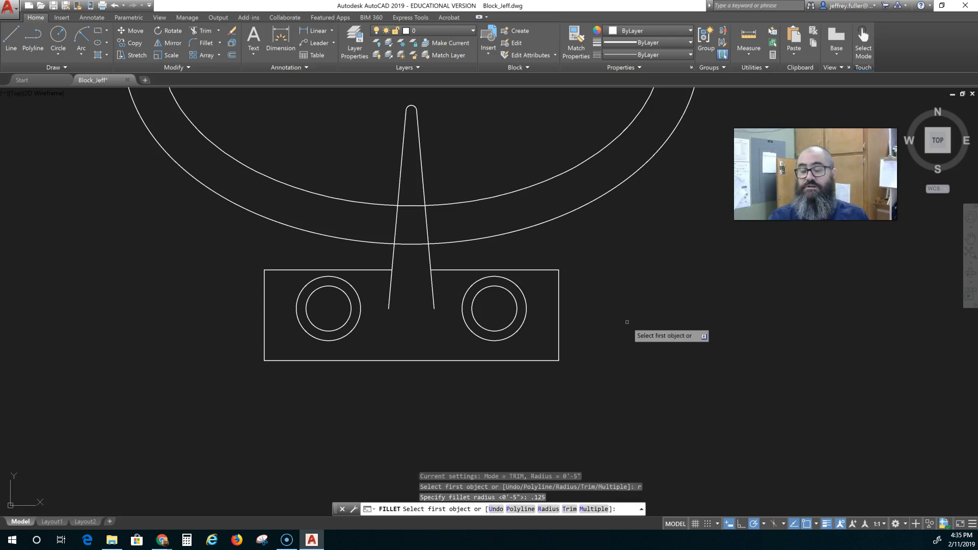
{"action": "left_click", "coordinate": [558, 290]}
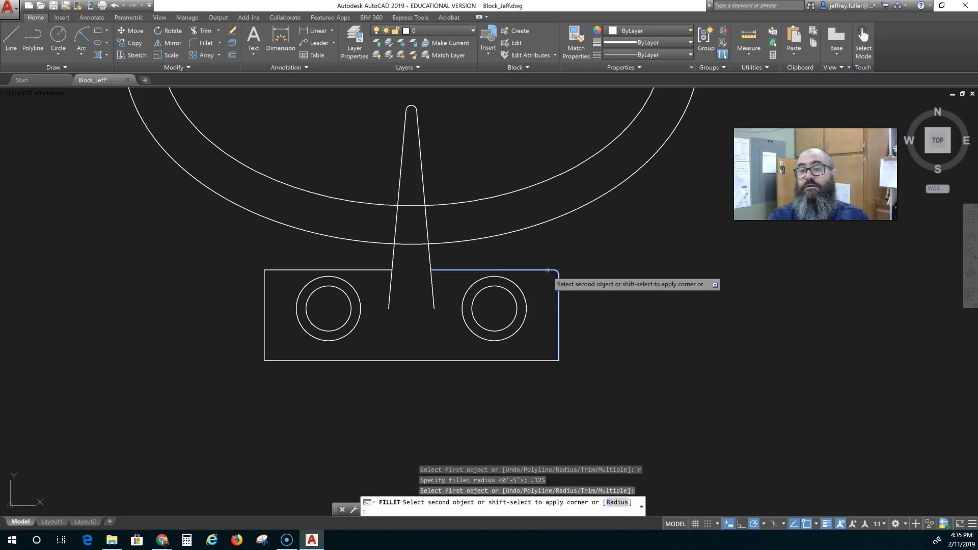
{"action": "left_click", "coordinate": [547, 269]}
{"action": "key", "text": "Return"}
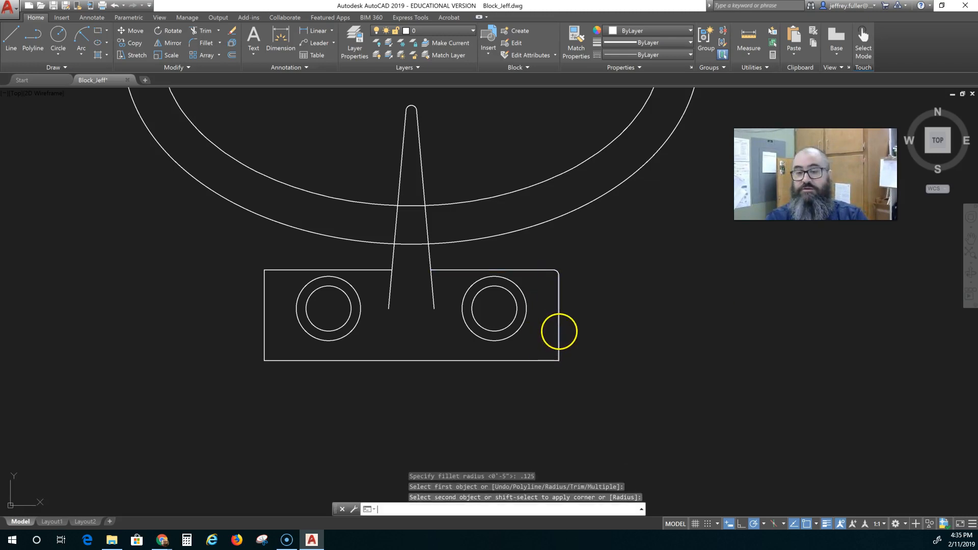
{"action": "left_click", "coordinate": [558, 333]}
{"action": "left_click", "coordinate": [544, 360]}
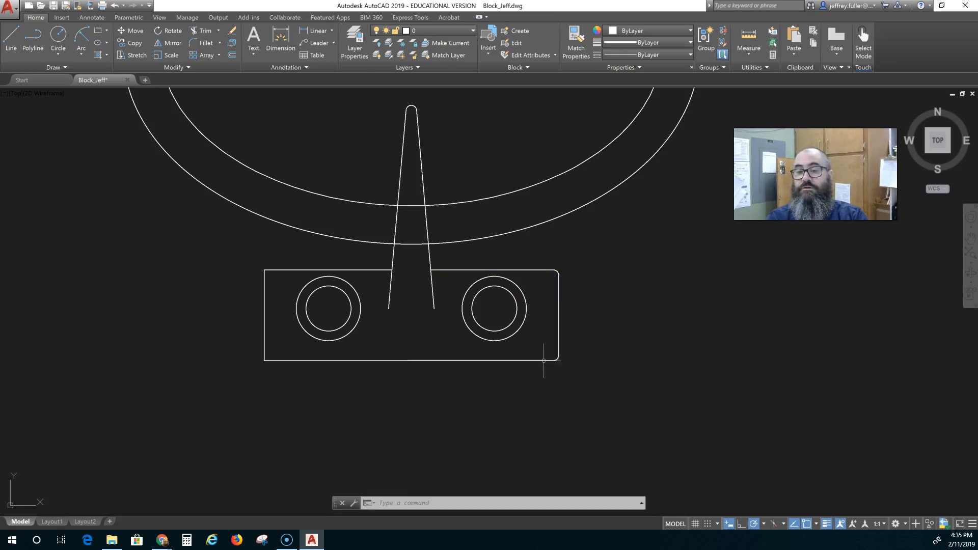
Step: Fillet the lower and upper left corners of the faucet base with the same radius
{"action": "key", "text": "Return"}
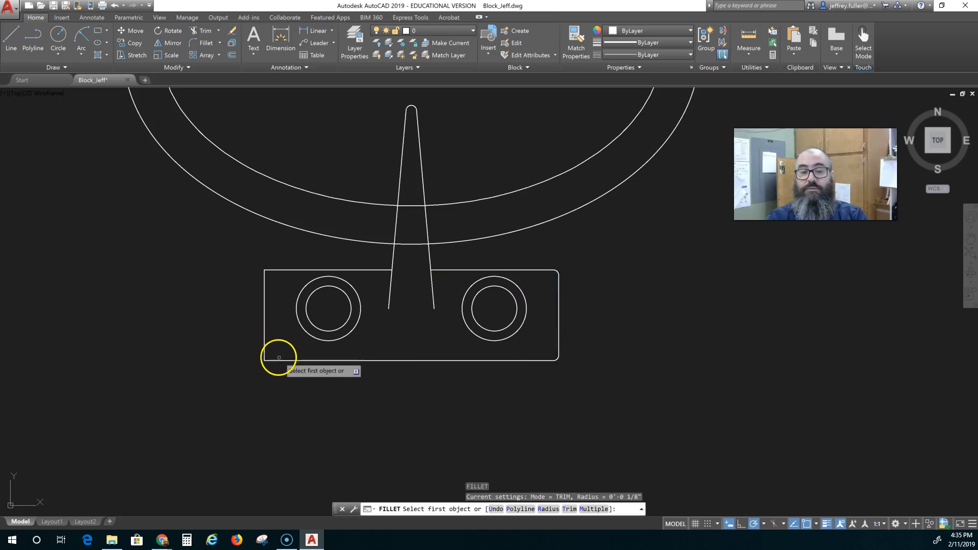
{"action": "left_click", "coordinate": [266, 345]}
{"action": "left_click", "coordinate": [264, 343]}
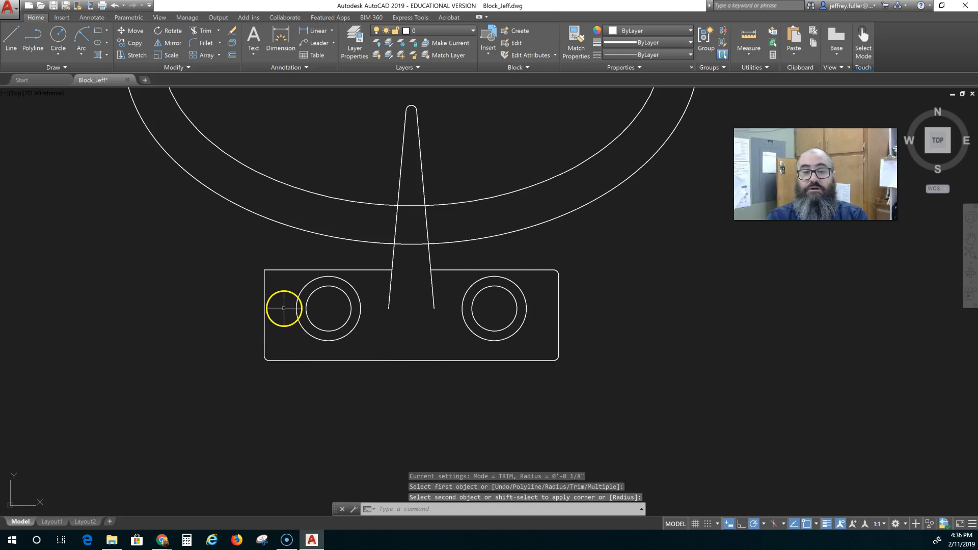
{"action": "key", "text": "Return"}
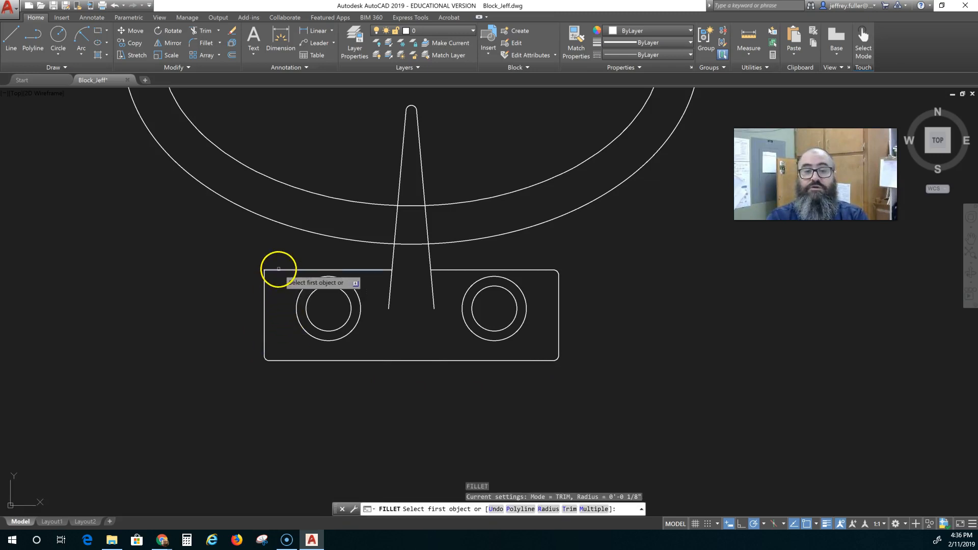
{"action": "left_click", "coordinate": [278, 270]}
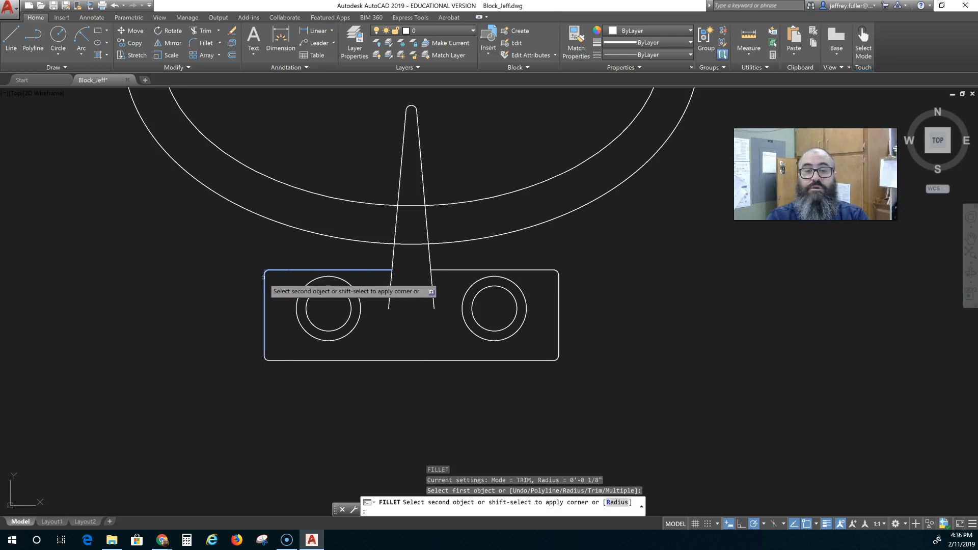
{"action": "left_click", "coordinate": [263, 277]}
{"action": "key", "text": "Escape"}
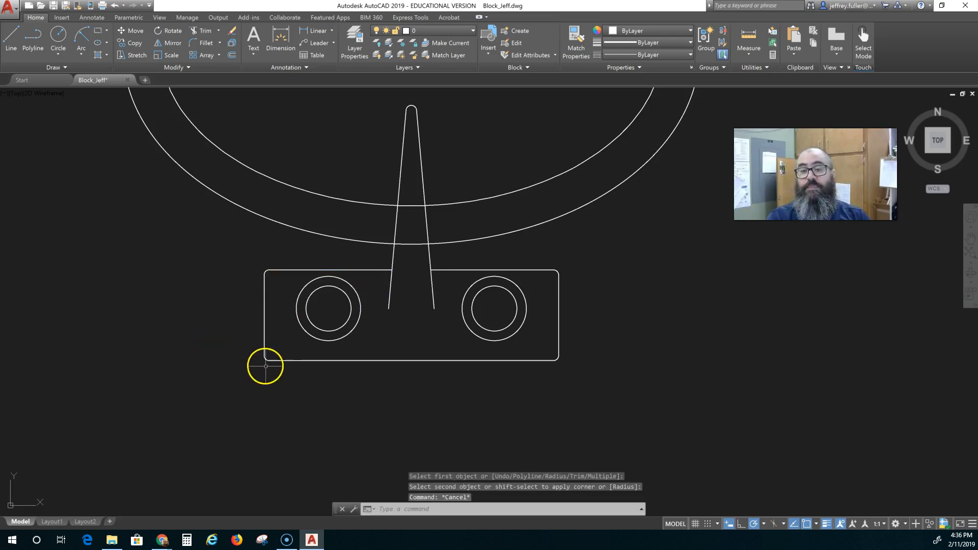
Step: Trim away the portions of both sink ovals that run between the faucet's two tapered edges
{"action": "scroll", "coordinate": [270, 369], "scroll_direction": "down", "scroll_amount": 2}
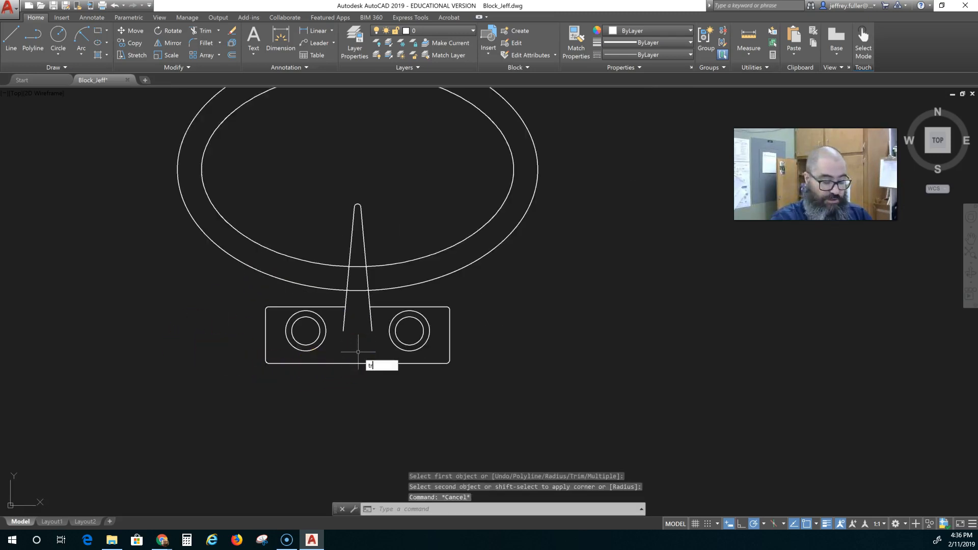
{"action": "type", "text": "tr"}
{"action": "key", "text": "Return"}
{"action": "key", "text": "Return"}
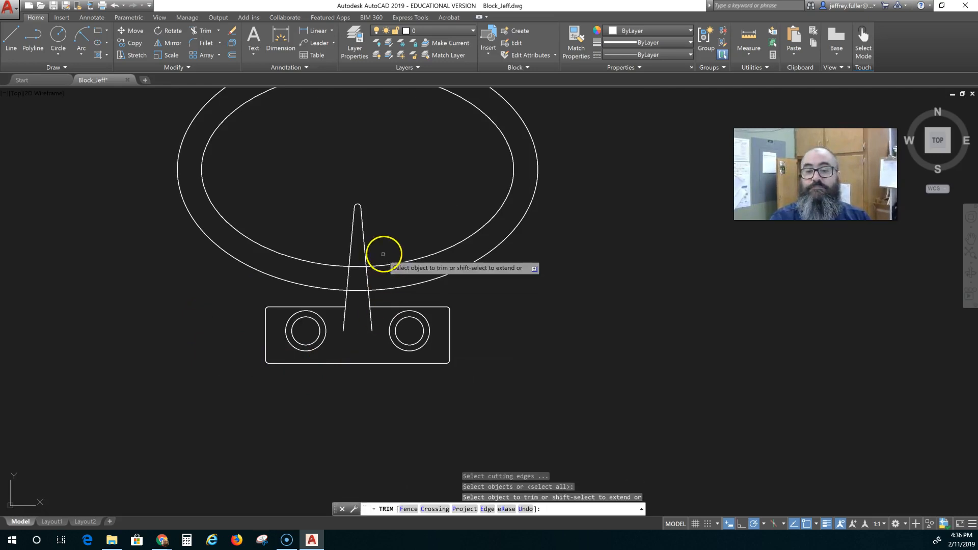
{"action": "left_click", "coordinate": [358, 257]}
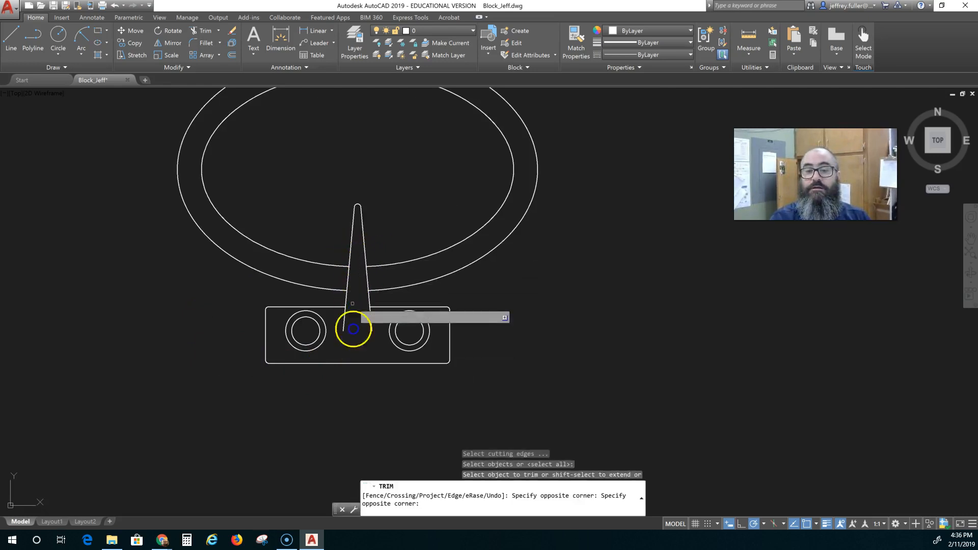
{"action": "left_click", "coordinate": [350, 327]}
{"action": "key", "text": "Escape"}
Step: Draw a small drain circle centred in the sink ovals, just above the faucet tip
{"action": "scroll", "coordinate": [515, 383], "scroll_direction": "down", "scroll_amount": 2}
{"action": "scroll", "coordinate": [516, 382], "scroll_direction": "down", "scroll_amount": 3}
{"action": "scroll", "coordinate": [514, 369], "scroll_direction": "up", "scroll_amount": 3}
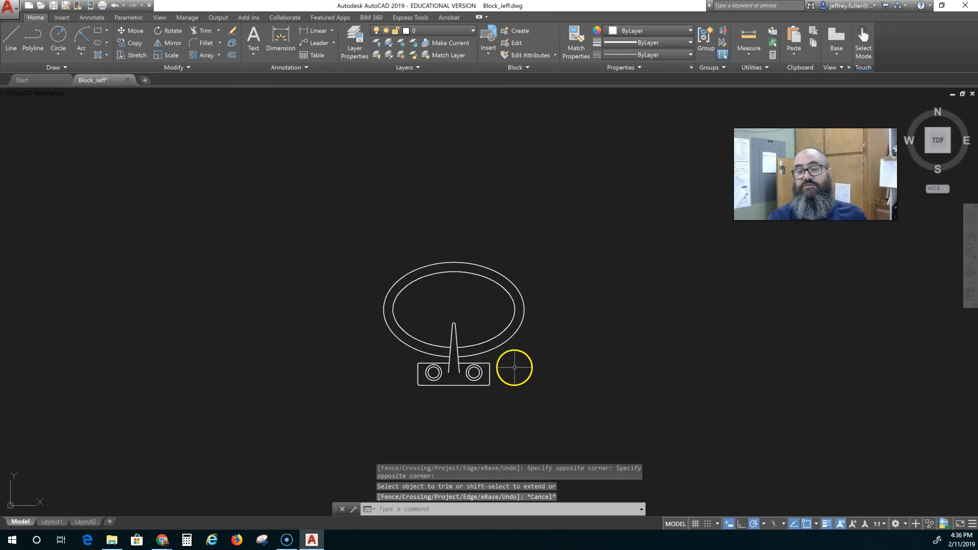
{"action": "left_click", "coordinate": [58, 34]}
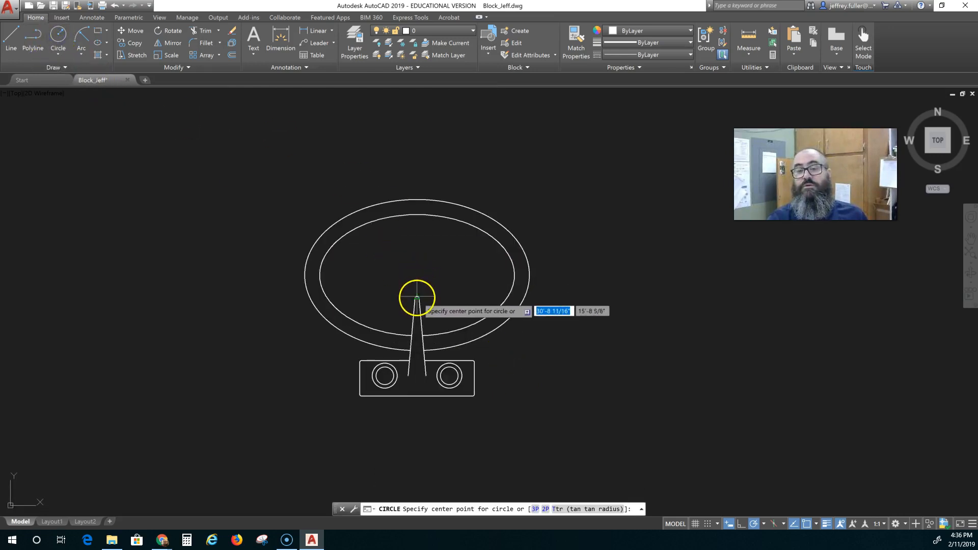
{"action": "left_click", "coordinate": [417, 277]}
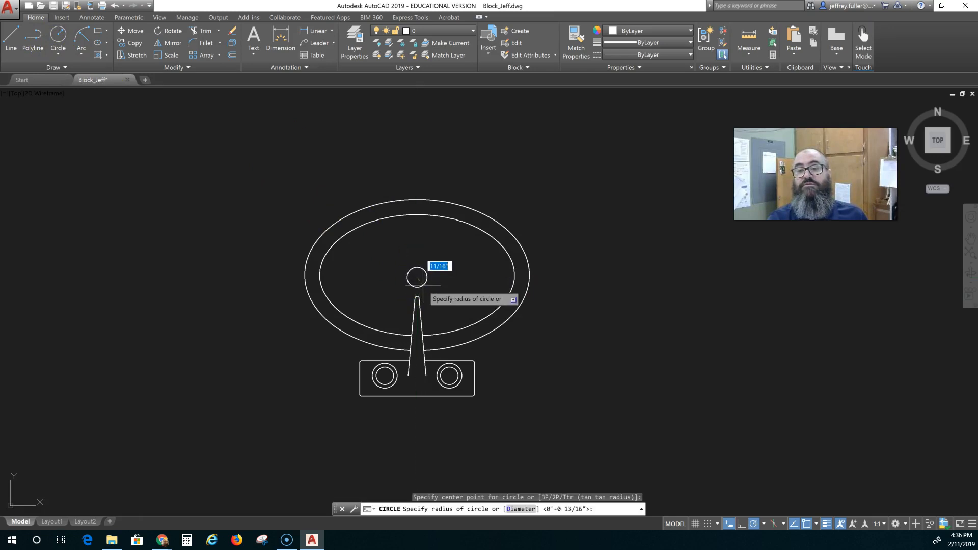
{"action": "left_click", "coordinate": [417, 285]}
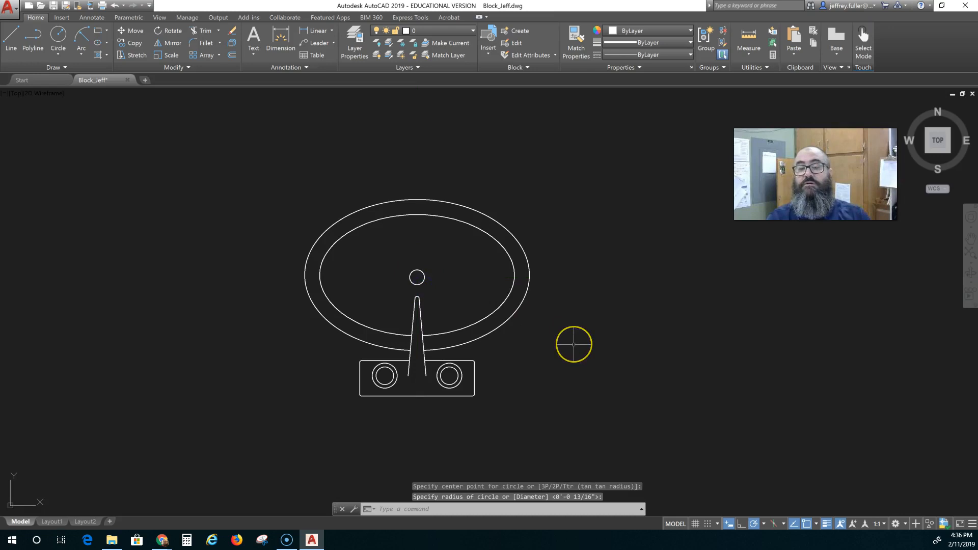
{"action": "key", "text": "Escape"}
{"action": "scroll", "coordinate": [574, 345], "scroll_direction": "down", "scroll_amount": 4}
{"action": "middle_click_drag", "start_coordinate": [628, 361], "coordinate": [533, 321]}
{"action": "left_click", "coordinate": [533, 220]}
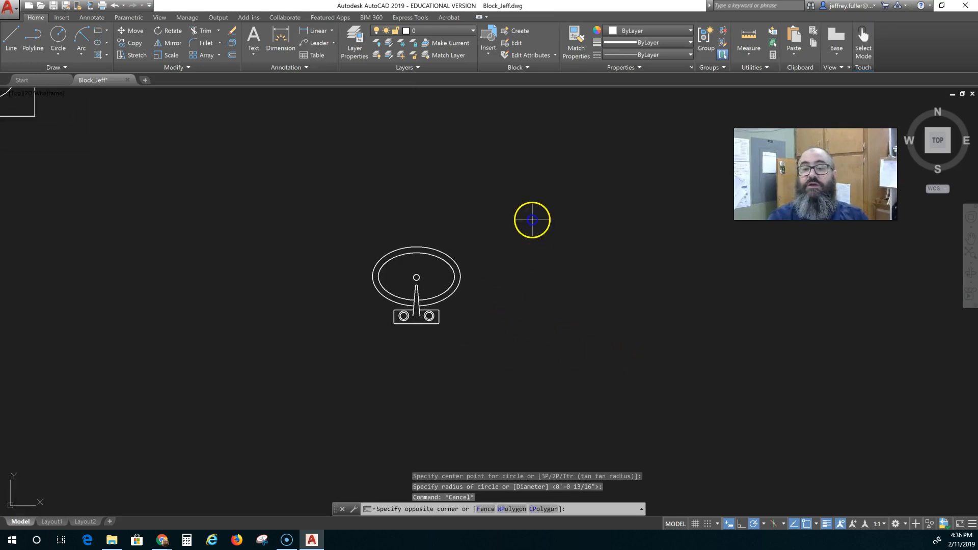
{"action": "key", "text": "Escape"}
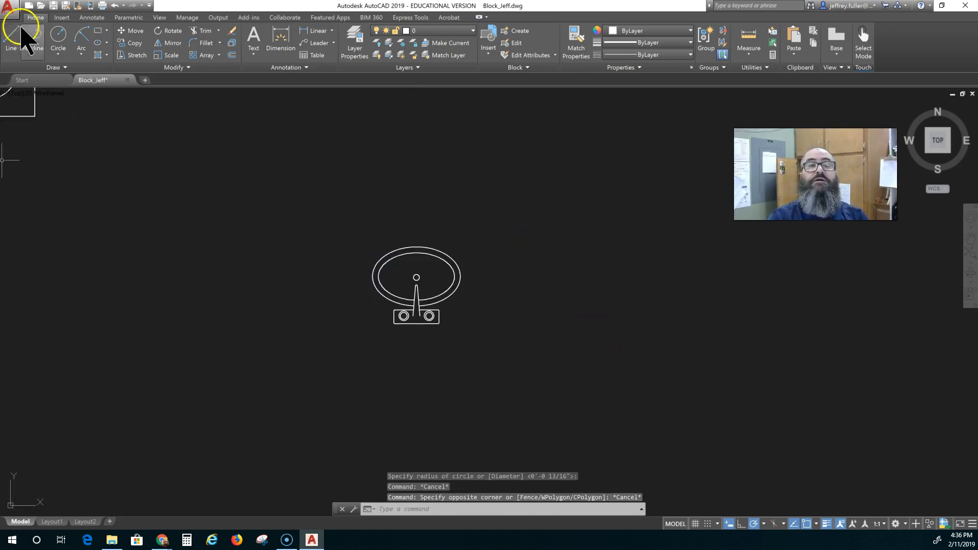
{"action": "left_click", "coordinate": [61, 16]}
{"action": "left_click", "coordinate": [71, 38]}
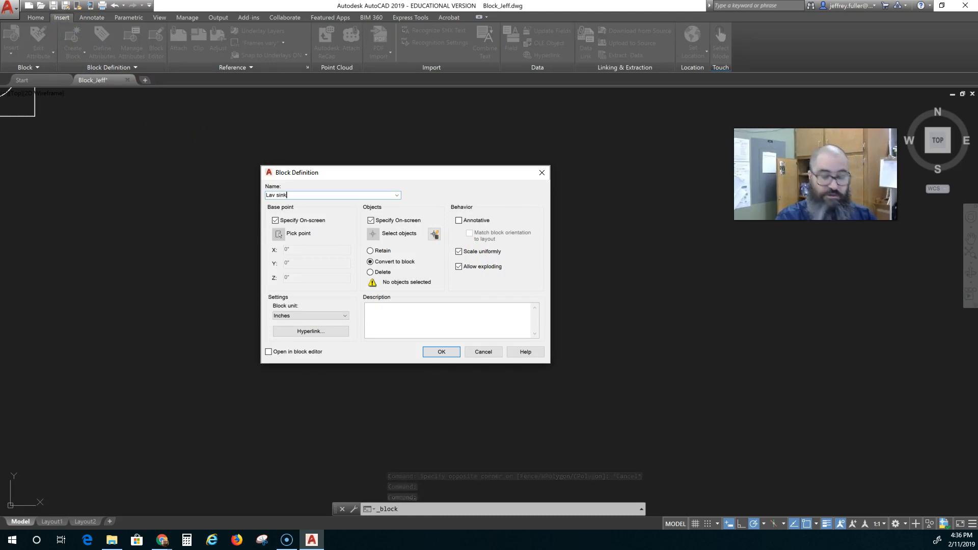
{"action": "left_click", "coordinate": [452, 352]}
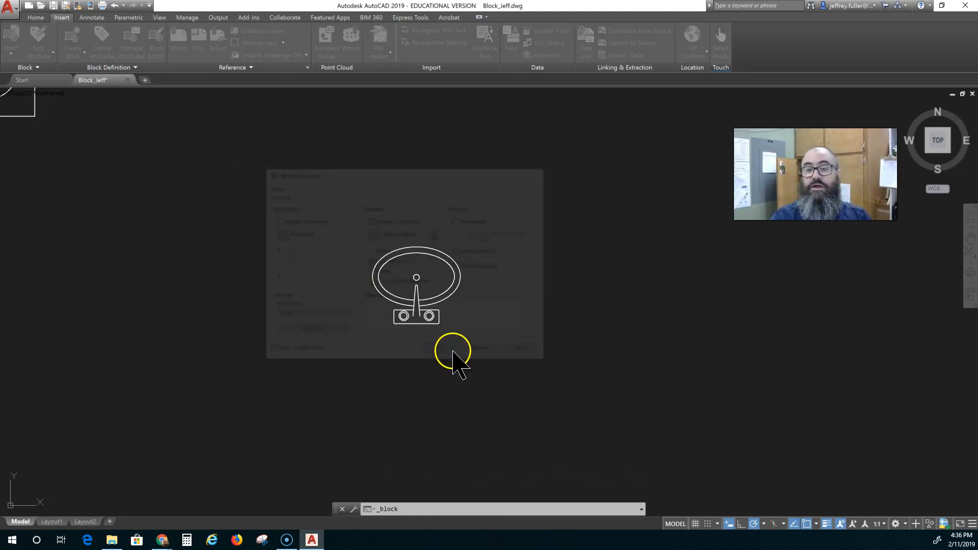
{"action": "left_click", "coordinate": [496, 221]}
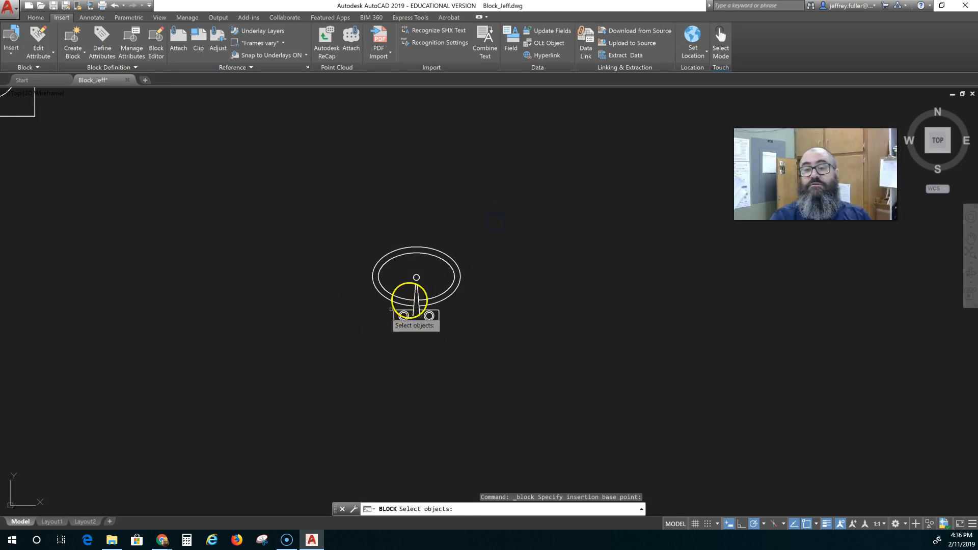
Step: Define the whole sink and faucet as a block named Bath Sink, with its base point at the middle of the faucet base's lower edge
{"action": "left_click", "coordinate": [76, 49]}
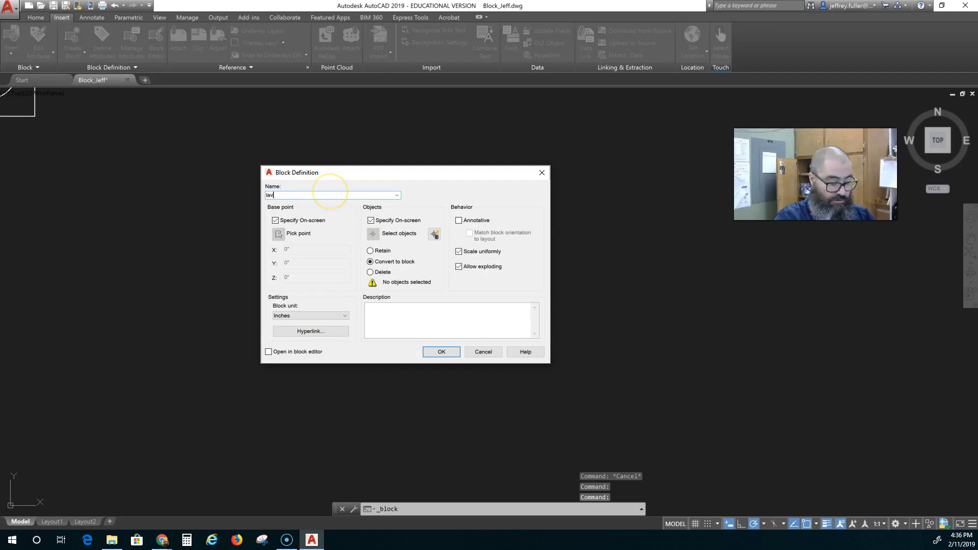
{"action": "left_click", "coordinate": [278, 233]}
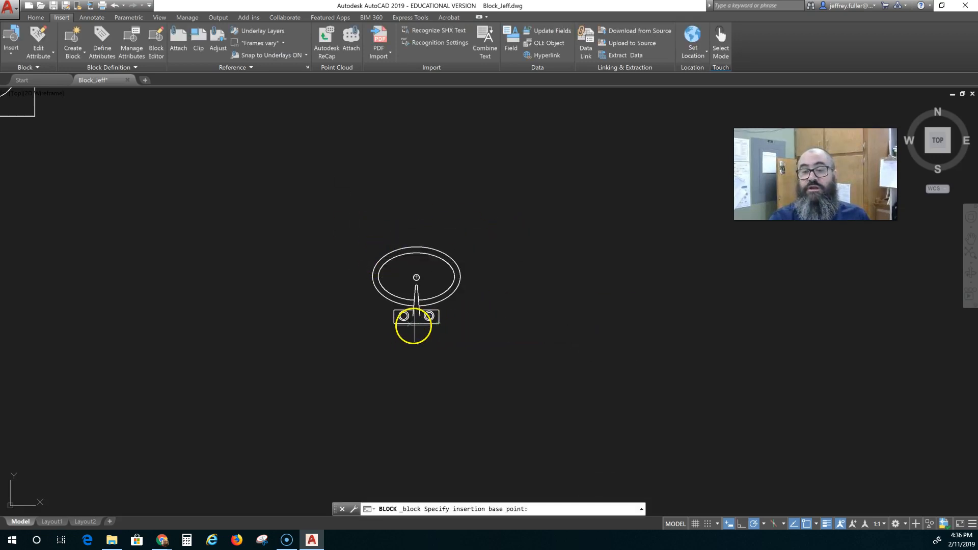
{"action": "left_click", "coordinate": [417, 323]}
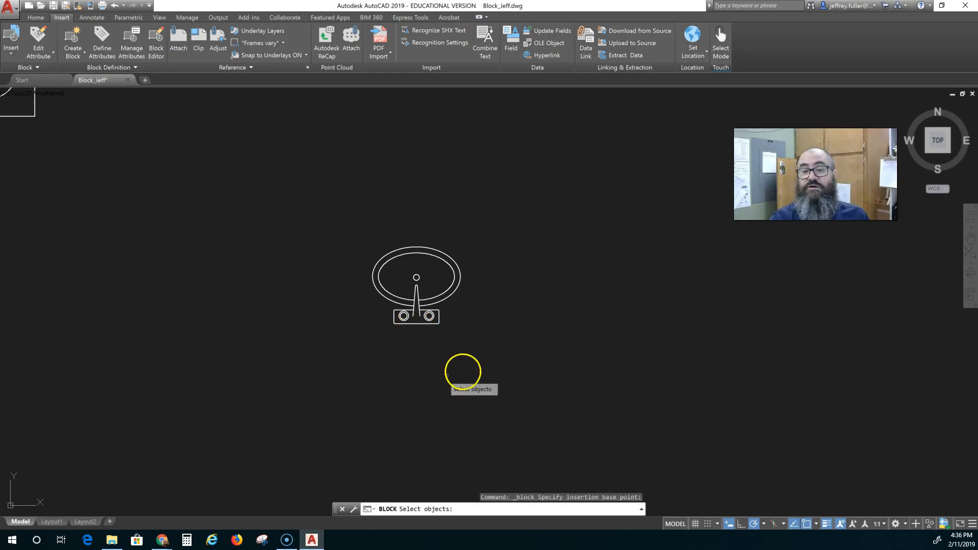
{"action": "left_click", "coordinate": [493, 230]}
{"action": "left_click", "coordinate": [324, 338]}
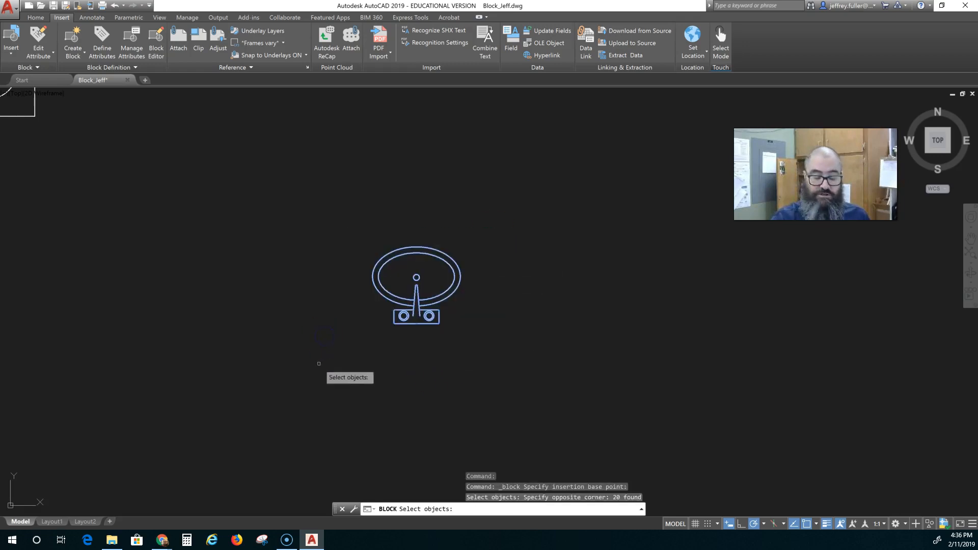
{"action": "key", "text": "Return"}
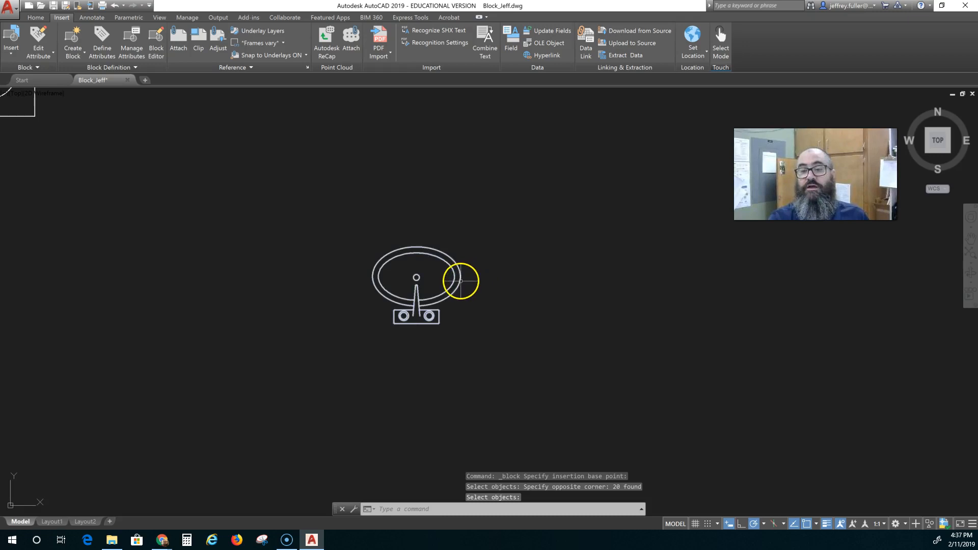
Step: Check the drawing's list of insertable blocks for the sink, and look over the door, tub and sink symbols in the drawing
{"action": "left_click", "coordinate": [13, 48]}
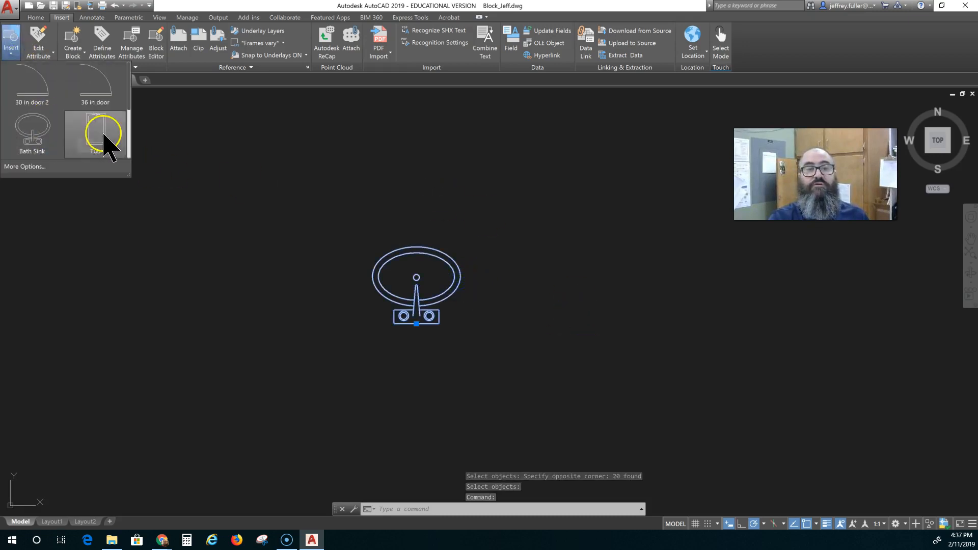
{"action": "key", "text": "Escape"}
{"action": "scroll", "coordinate": [209, 279], "scroll_direction": "down", "scroll_amount": 3}
{"action": "middle_click_drag", "start_coordinate": [216, 301], "coordinate": [437, 333]}
{"action": "scroll", "coordinate": [391, 363], "scroll_direction": "up", "scroll_amount": 1}
{"action": "scroll", "coordinate": [398, 363], "scroll_direction": "up", "scroll_amount": 2}
{"action": "scroll", "coordinate": [400, 363], "scroll_direction": "down", "scroll_amount": 4}
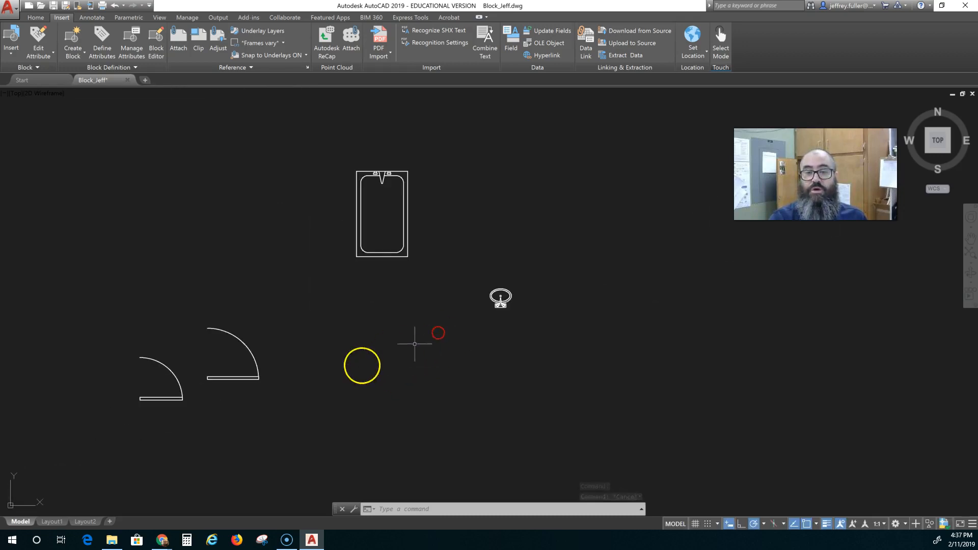